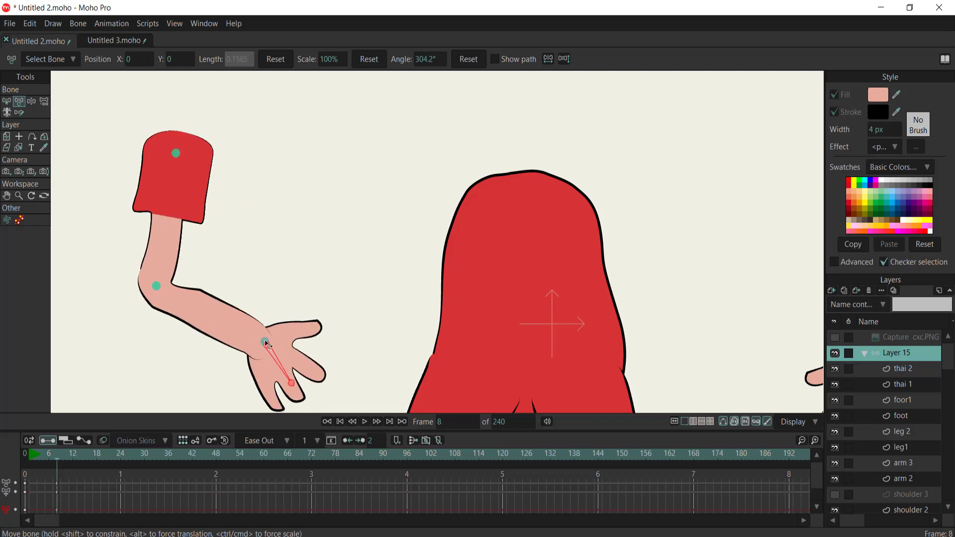
Step: Bend the detached arm at frame 8 by moving its elbow, forearm and hand bones into different poses
{"action": "left_click_drag", "start_coordinate": [157, 287], "coordinate": [228, 263]}
{"action": "scroll", "coordinate": [282, 228], "scroll_direction": "down", "scroll_amount": 3}
{"action": "left_click_drag", "start_coordinate": [230, 194], "coordinate": [259, 193]}
{"action": "left_click_drag", "start_coordinate": [255, 285], "coordinate": [261, 299]}
{"action": "left_click_drag", "start_coordinate": [287, 290], "coordinate": [269, 329]}
{"action": "left_click_drag", "start_coordinate": [292, 343], "coordinate": [277, 356]}
{"action": "mouse_move", "coordinate": [226, 260]}
{"action": "left_mouse_down"}
{"action": "mouse_move", "coordinate": [240, 259]}
{"action": "mouse_move", "coordinate": [227, 261]}
{"action": "left_mouse_up"}
Step: Move the arm onto the torso's shoulder at frame 8 and swing its shoulder and elbow joints
{"action": "left_click_drag", "start_coordinate": [257, 189], "coordinate": [386, 226]}
{"action": "left_click_drag", "start_coordinate": [233, 260], "coordinate": [332, 274]}
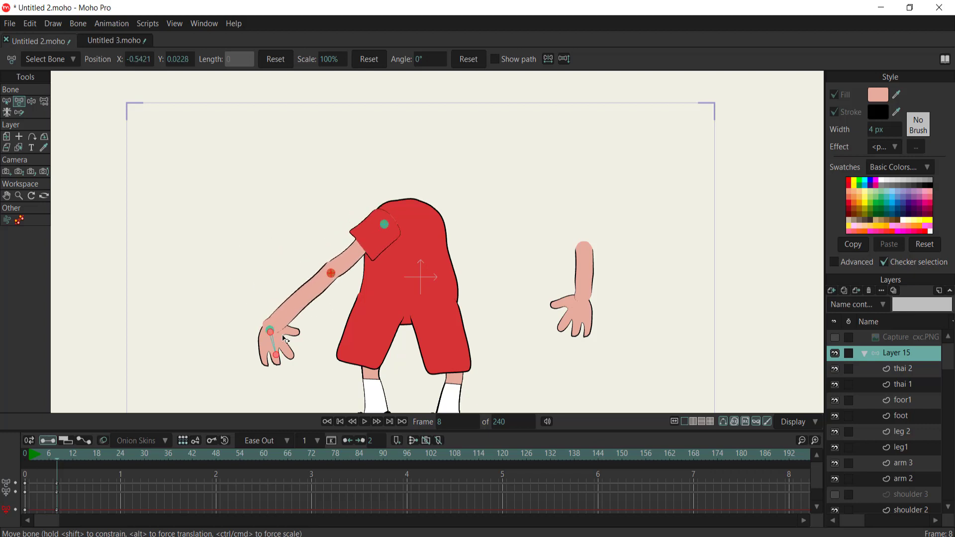
{"action": "left_click_drag", "start_coordinate": [284, 339], "coordinate": [324, 231]}
{"action": "left_click", "coordinate": [384, 228]}
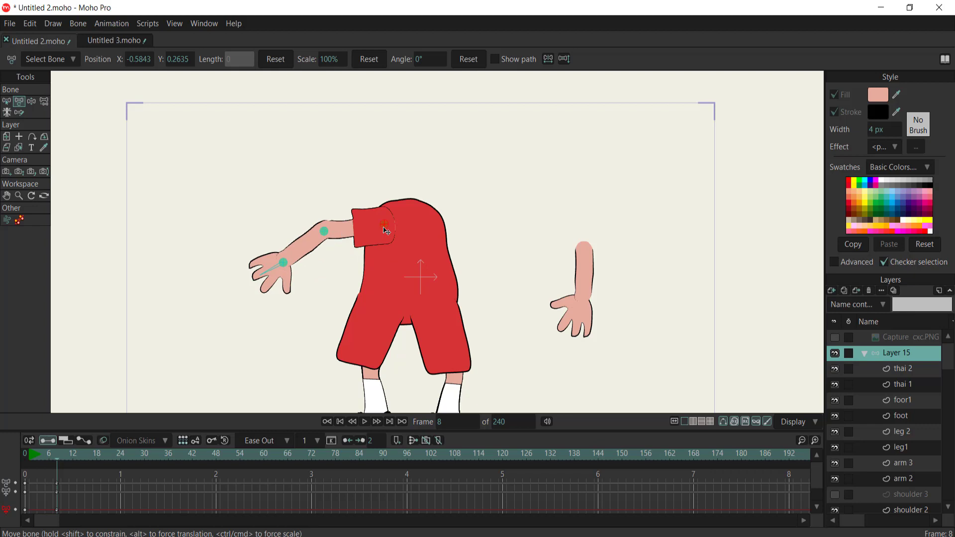
{"action": "left_click_drag", "start_coordinate": [384, 228], "coordinate": [382, 214]}
{"action": "mouse_move", "coordinate": [324, 233]}
{"action": "left_mouse_down"}
{"action": "mouse_move", "coordinate": [336, 252]}
{"action": "mouse_move", "coordinate": [254, 269]}
{"action": "mouse_move", "coordinate": [273, 251]}
{"action": "mouse_move", "coordinate": [331, 271]}
{"action": "mouse_move", "coordinate": [338, 228]}
{"action": "left_mouse_up"}
Step: Key a lowered arm pose beside the torso at frame 23 and scrub through the timeline
{"action": "left_click", "coordinate": [95, 464]}
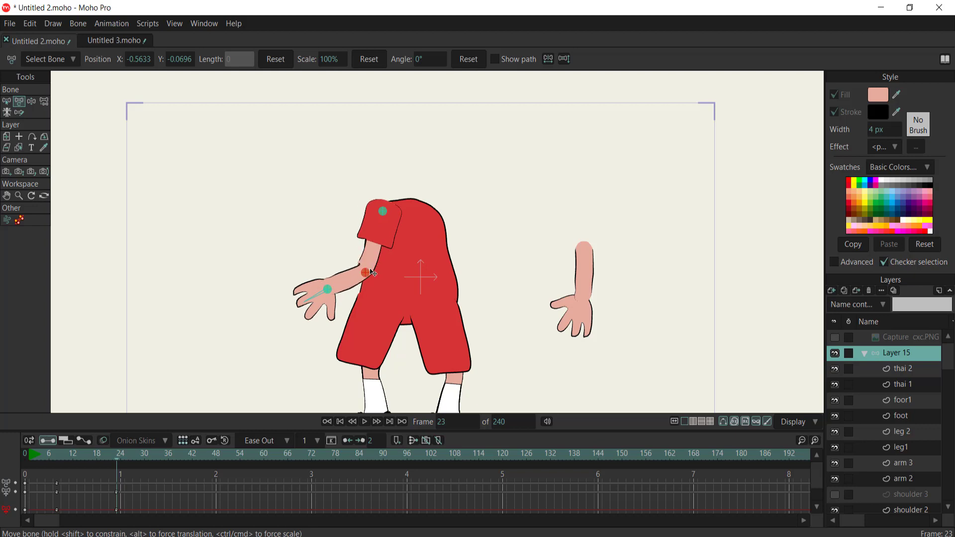
{"action": "left_click", "coordinate": [99, 458]}
{"action": "left_click_drag", "start_coordinate": [98, 458], "coordinate": [169, 481]}
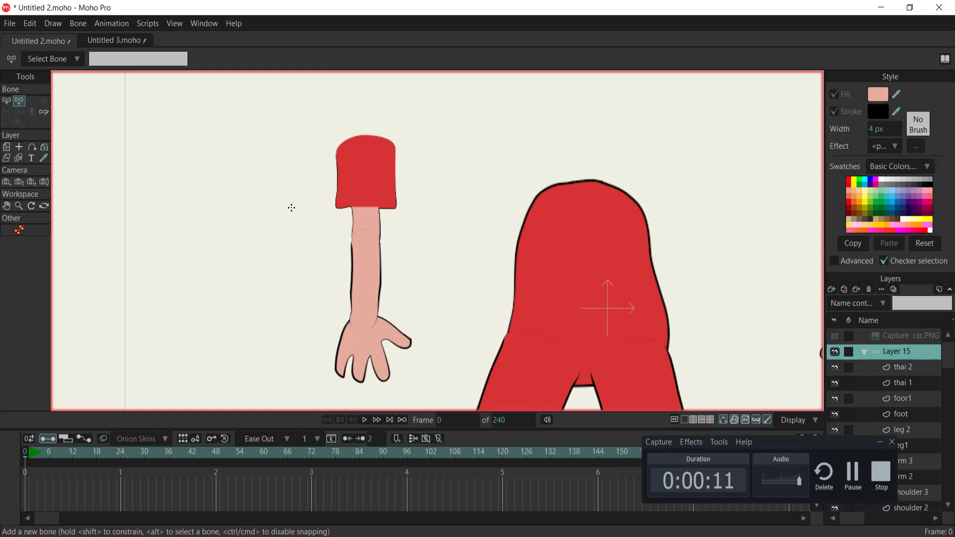
{"action": "left_click_drag", "start_coordinate": [365, 150], "coordinate": [368, 193]}
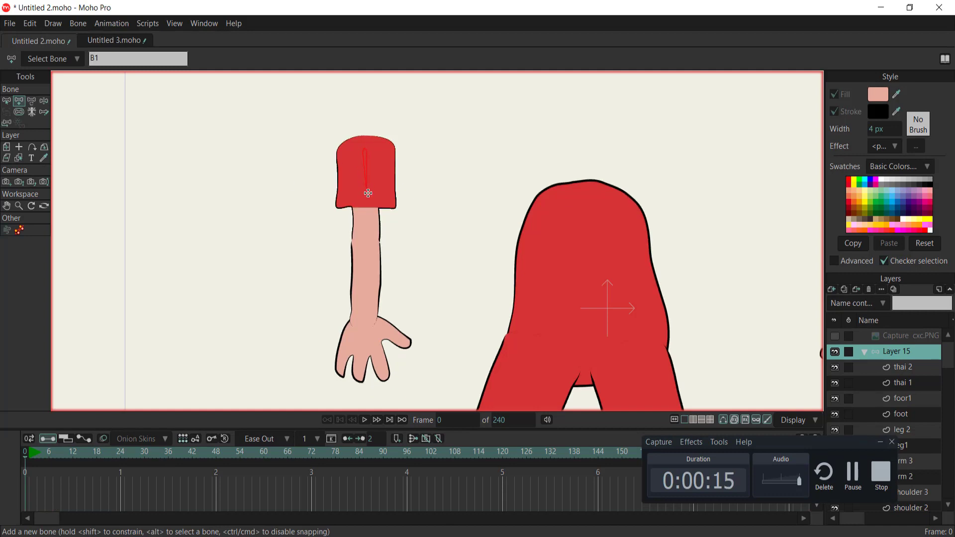
{"action": "key", "text": "ctrl+z"}
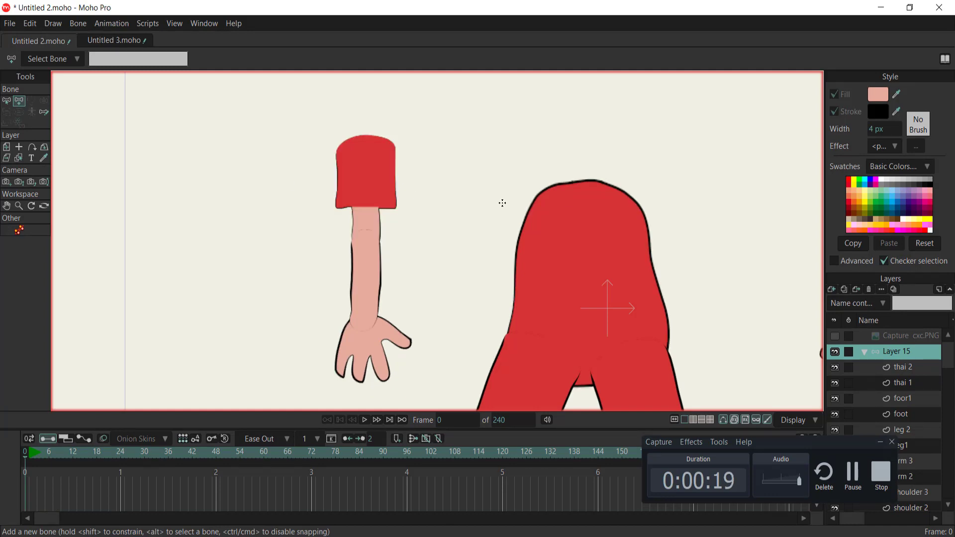
{"action": "left_click_drag", "start_coordinate": [364, 154], "coordinate": [367, 225]}
{"action": "key", "text": "ctrl+z"}
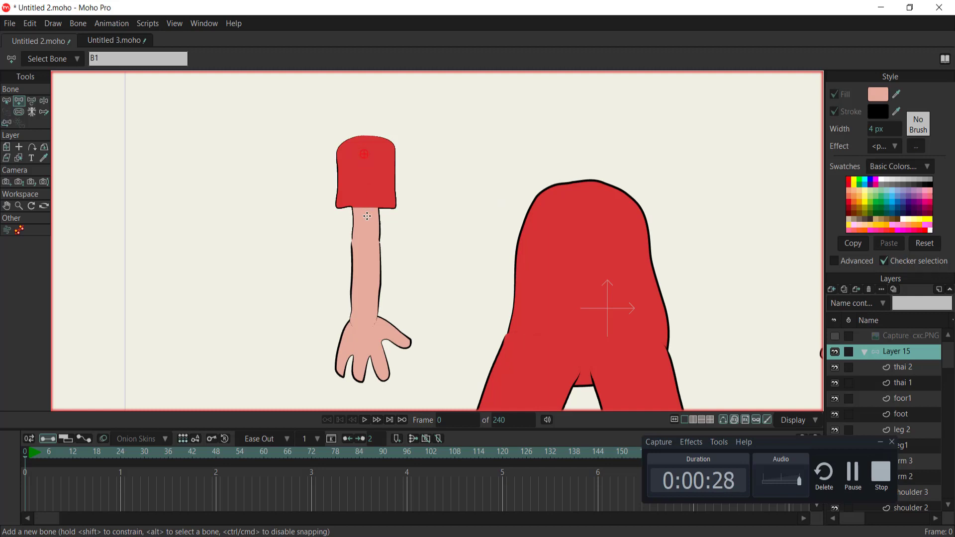
Step: Draw the shoulder bone downward inside the red sleeve, starting near the sleeve's top, and deselect it
{"action": "left_click_drag", "start_coordinate": [364, 154], "coordinate": [366, 190]}
{"action": "key", "text": "z"}
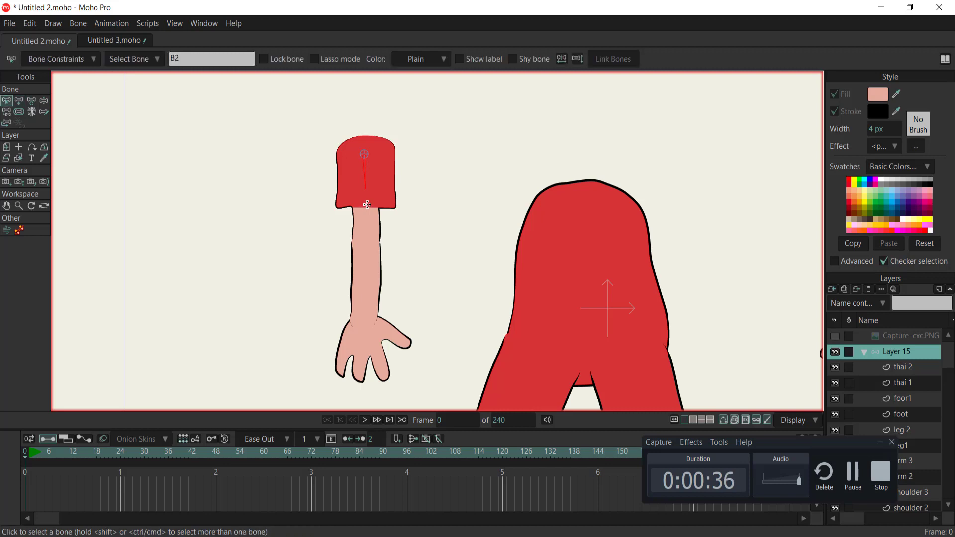
{"action": "left_click", "coordinate": [368, 185]}
{"action": "key", "text": "a"}
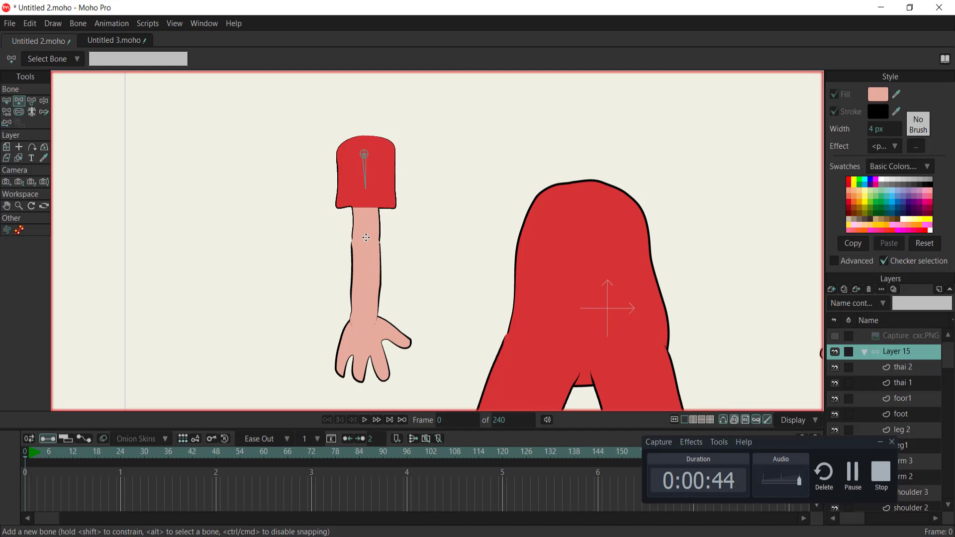
Step: Draw a separate upper-arm bone from the elbow up to the sleeve's hem and deselect it
{"action": "left_click_drag", "start_coordinate": [366, 237], "coordinate": [366, 195]}
{"action": "key", "text": "ctrl+z"}
{"action": "left_click_drag", "start_coordinate": [366, 245], "coordinate": [366, 201]}
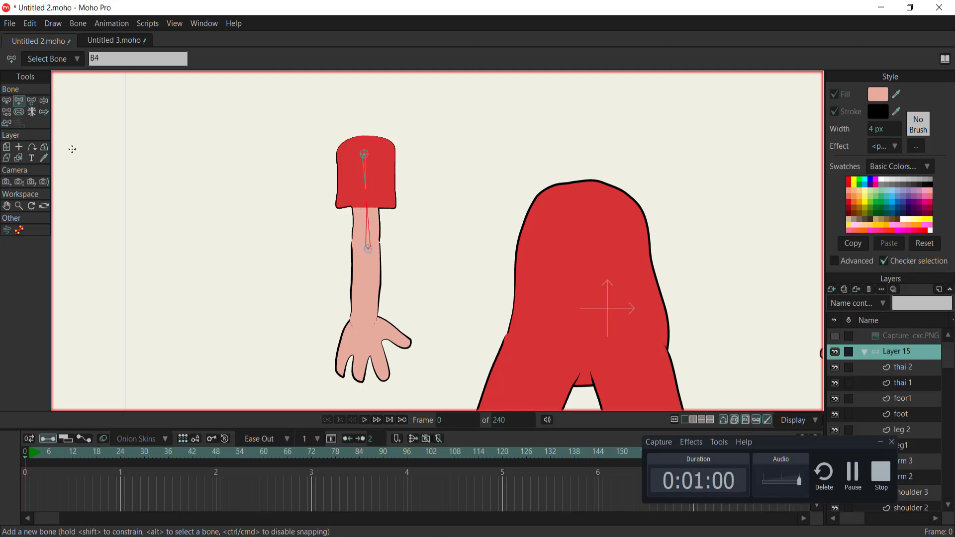
{"action": "left_click", "coordinate": [7, 101]}
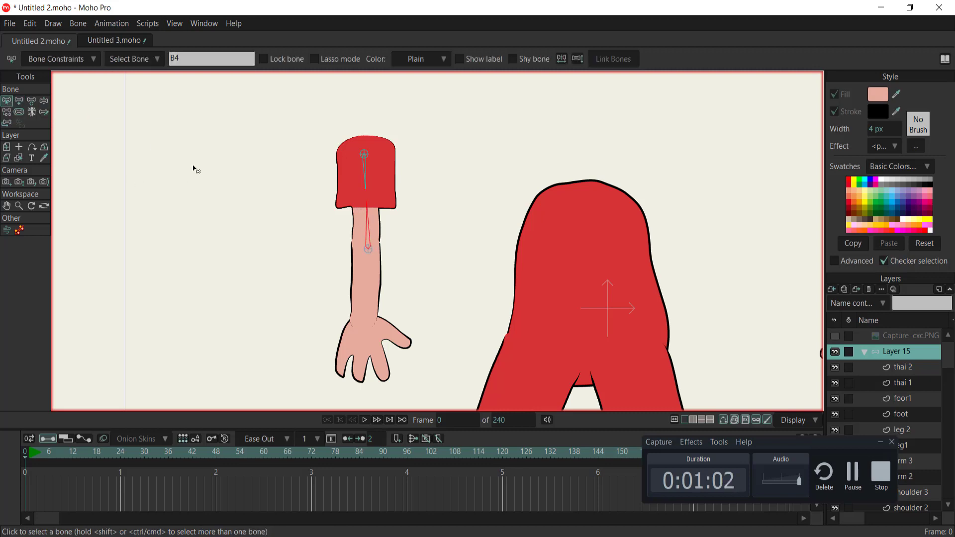
{"action": "left_click", "coordinate": [367, 252]}
Step: Draw a forearm bone from the elbow partway down toward the wrist and deselect it
{"action": "left_click", "coordinate": [19, 101]}
{"action": "left_click_drag", "start_coordinate": [367, 250], "coordinate": [370, 291]}
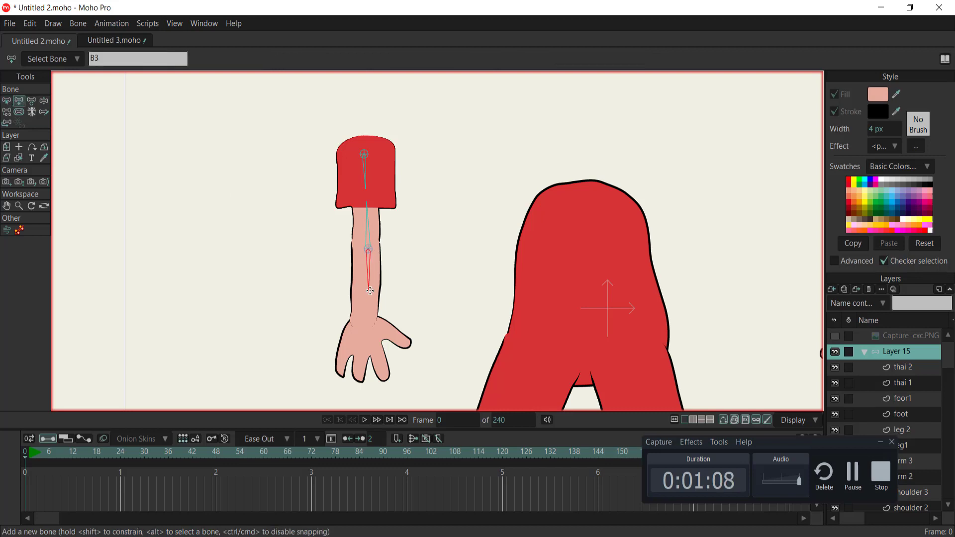
{"action": "key", "text": "z"}
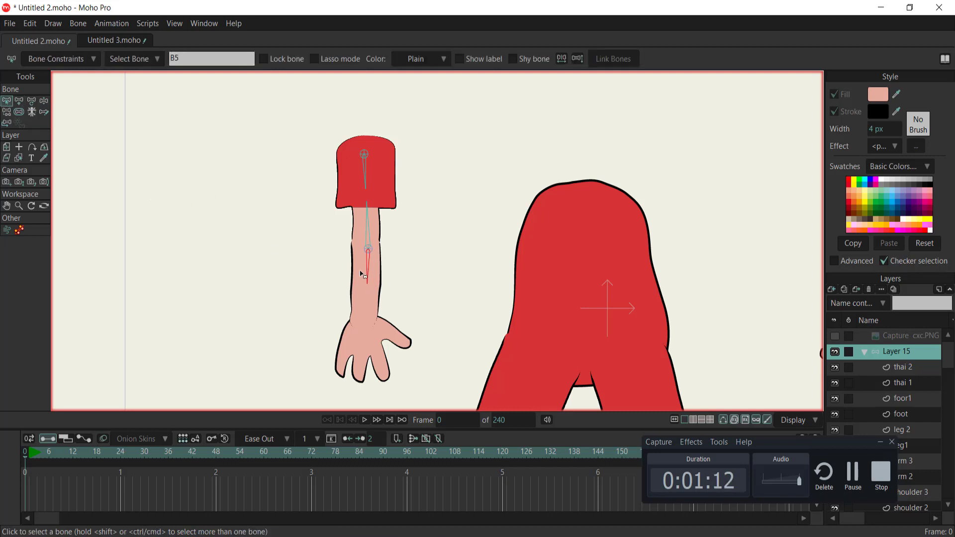
{"action": "left_click", "coordinate": [20, 102]}
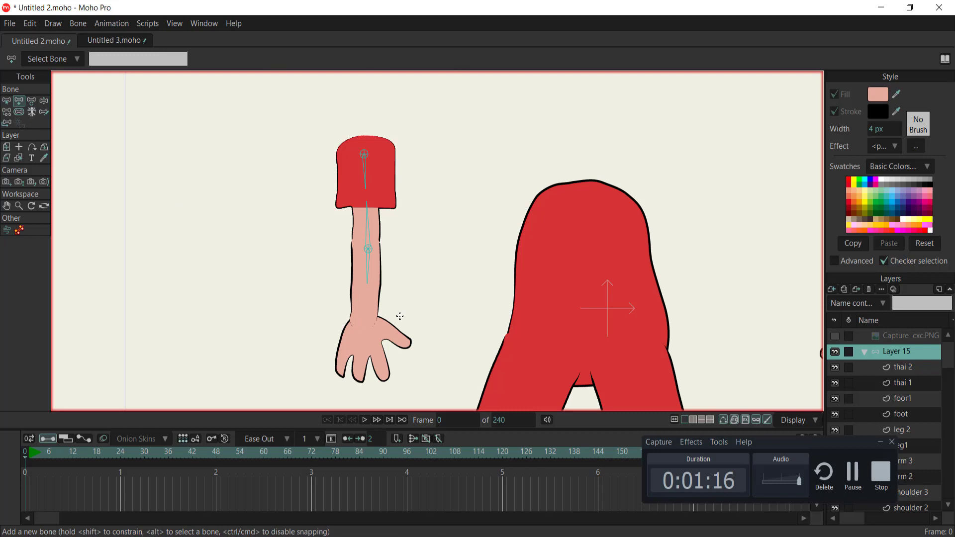
Step: Draw one bone from the wrist up into the forearm and another from the wrist down to the fingers
{"action": "left_click_drag", "start_coordinate": [365, 324], "coordinate": [368, 292]}
{"action": "left_click", "coordinate": [7, 102]}
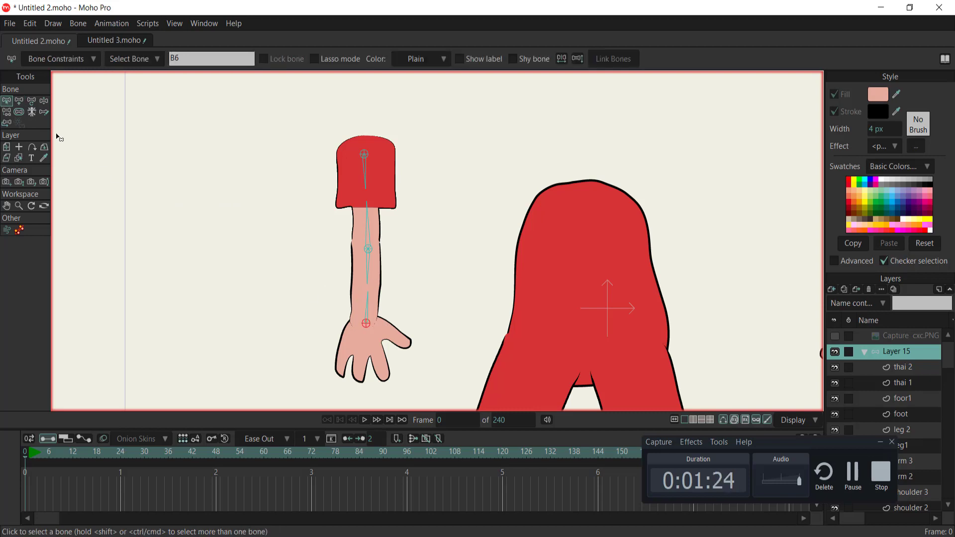
{"action": "key", "text": "a"}
{"action": "left_click_drag", "start_coordinate": [368, 324], "coordinate": [362, 368]}
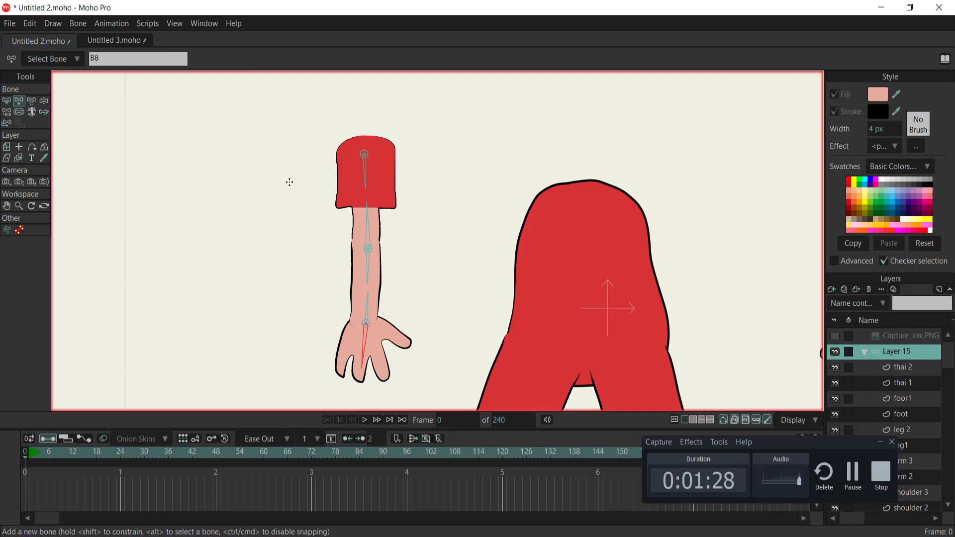
Step: Lengthen the sleeve bone toward the upper arm and shorten the upper-arm bone above the elbow
{"action": "scroll", "coordinate": [350, 220], "scroll_direction": "up", "scroll_amount": 4}
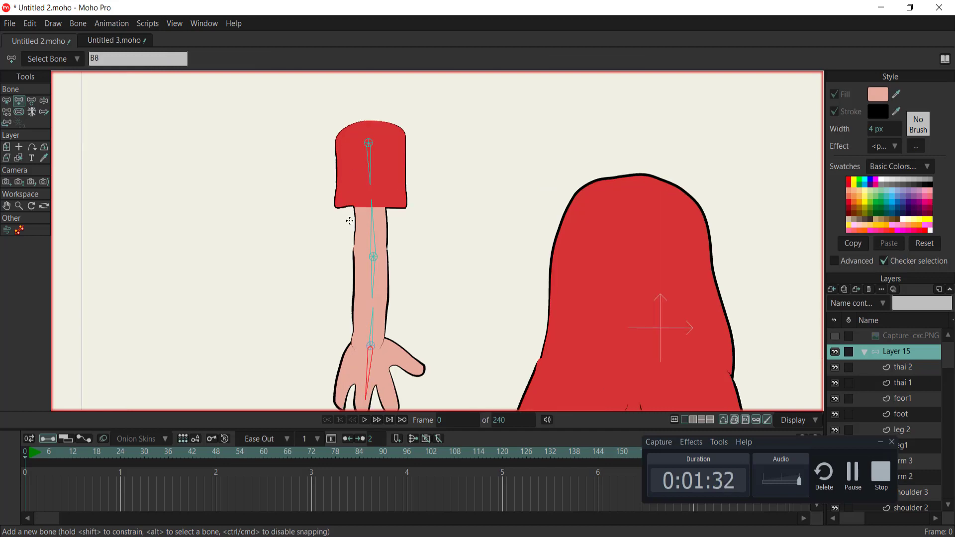
{"action": "left_click_drag", "start_coordinate": [369, 140], "coordinate": [274, 194]}
{"action": "scroll", "coordinate": [313, 182], "scroll_direction": "down", "scroll_amount": 1}
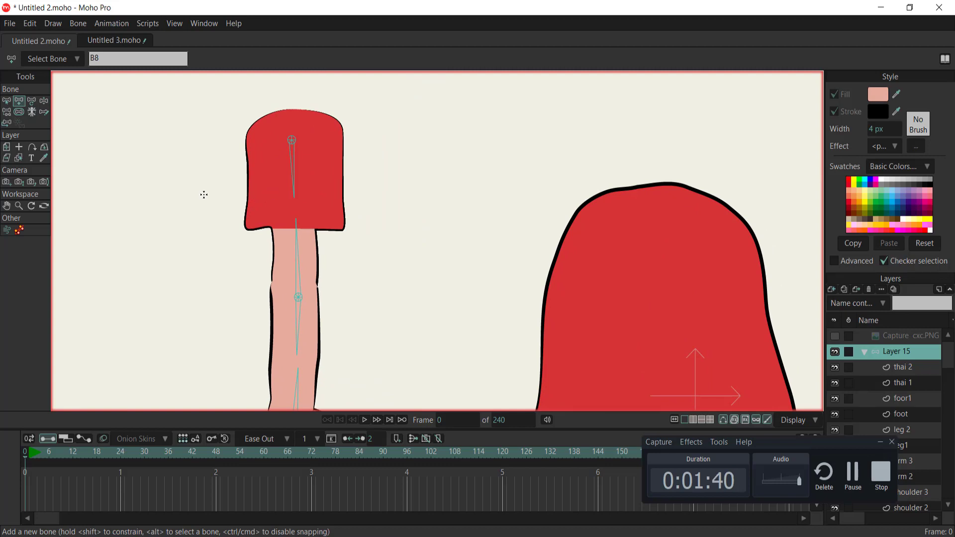
{"action": "left_click", "coordinate": [6, 101]}
{"action": "left_click", "coordinate": [30, 101]}
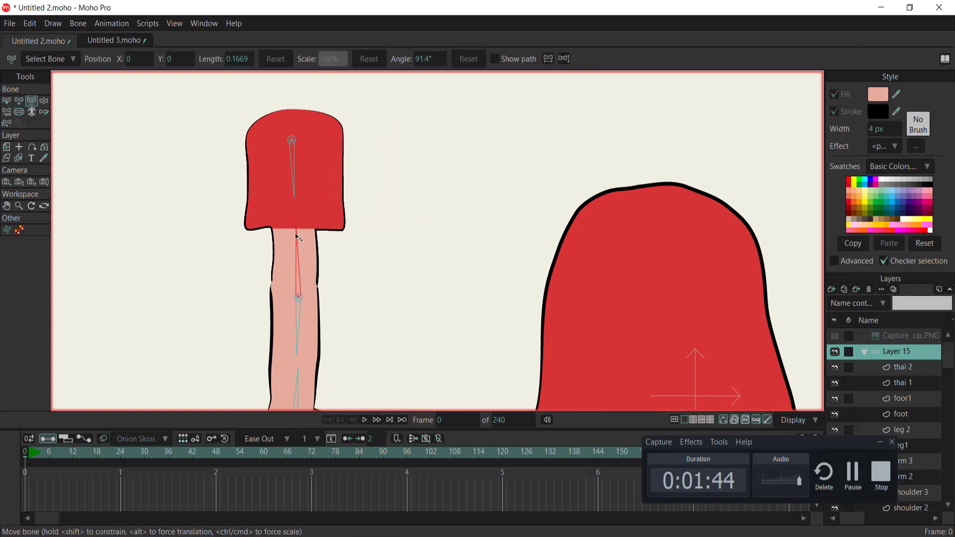
{"action": "left_click", "coordinate": [293, 195]}
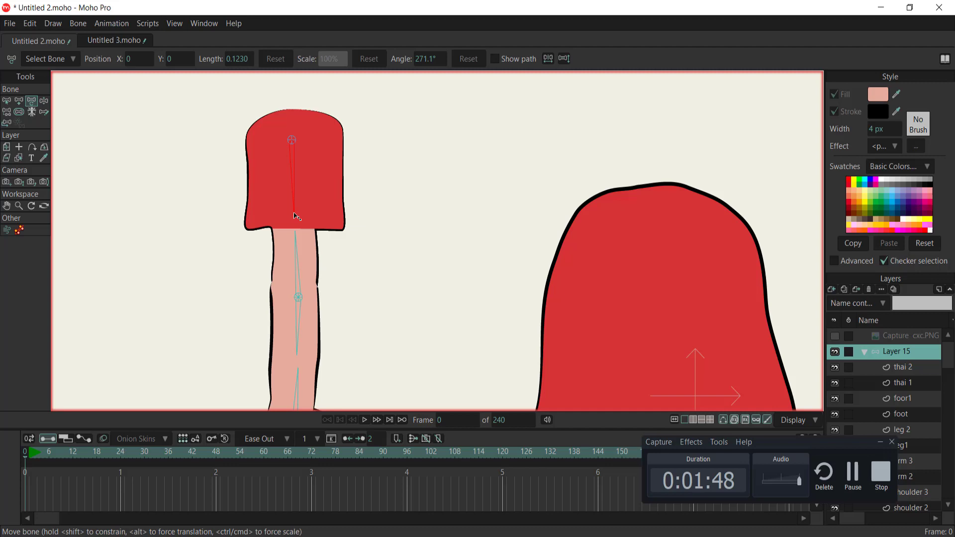
{"action": "left_click", "coordinate": [297, 246]}
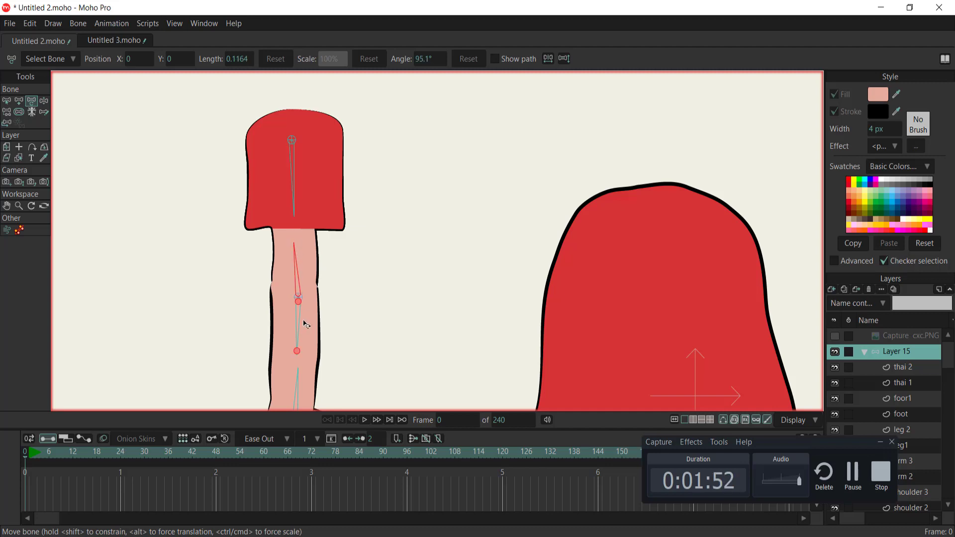
Step: Clear the bone selection and select the sleeve's bone
{"action": "left_click", "coordinate": [6, 100]}
{"action": "left_click", "coordinate": [91, 139]}
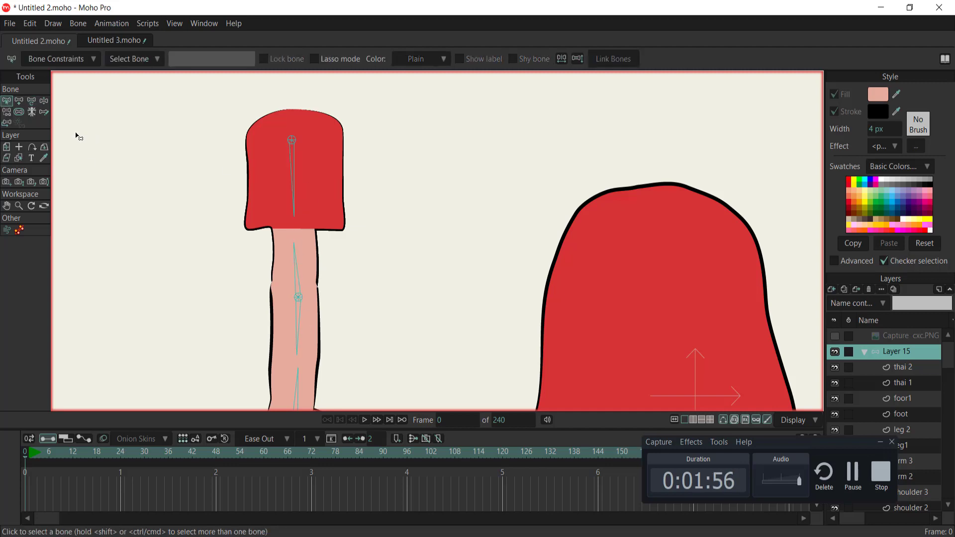
{"action": "left_click", "coordinate": [295, 171]}
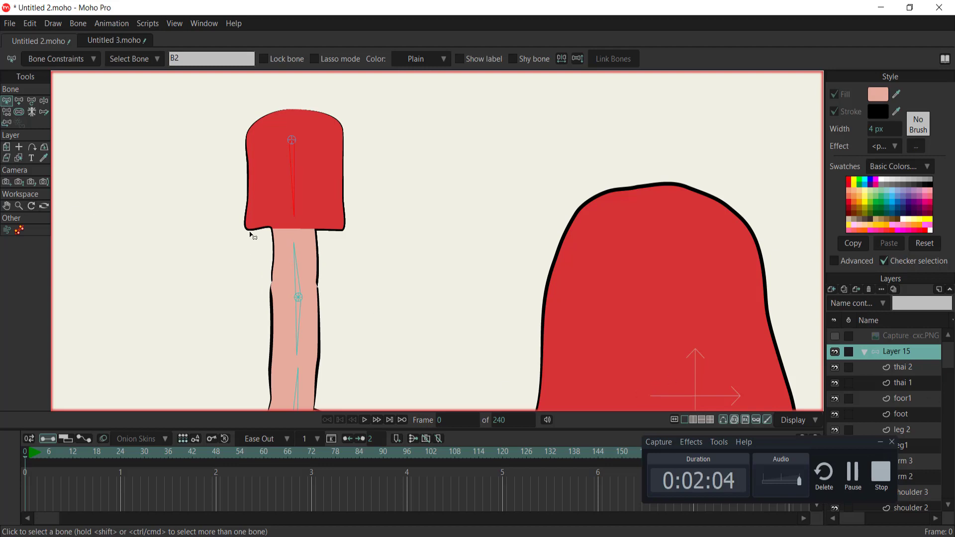
Step: Identify the sleeve's layer by toggling the arm and shoulder layers' visibility, leaving shoulder 3 hidden and selecting shoulder 2
{"action": "scroll", "coordinate": [891, 440], "scroll_direction": "down", "scroll_amount": 1}
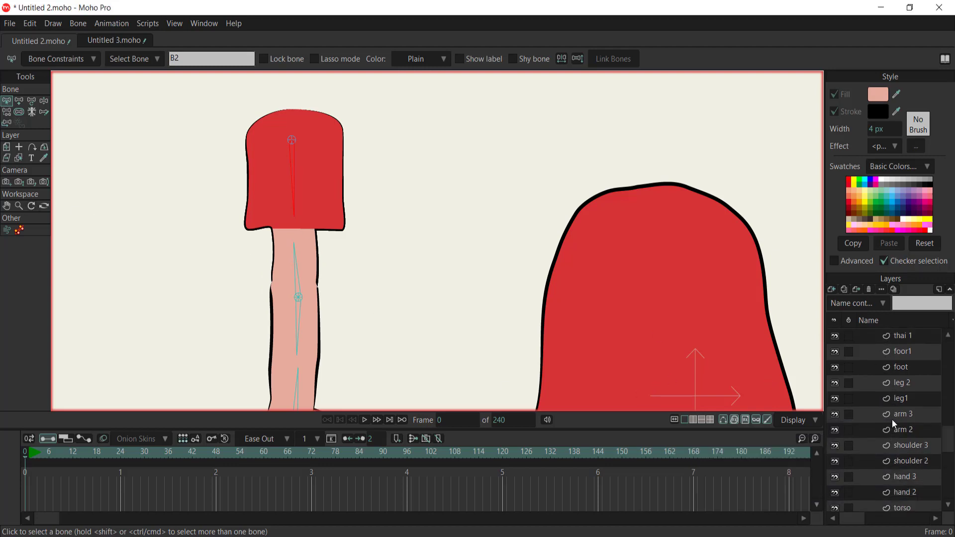
{"action": "left_click", "coordinate": [835, 415]}
{"action": "left_click", "coordinate": [834, 415]}
{"action": "left_click", "coordinate": [834, 446]}
{"action": "left_click", "coordinate": [834, 446]}
{"action": "left_click", "coordinate": [833, 462]}
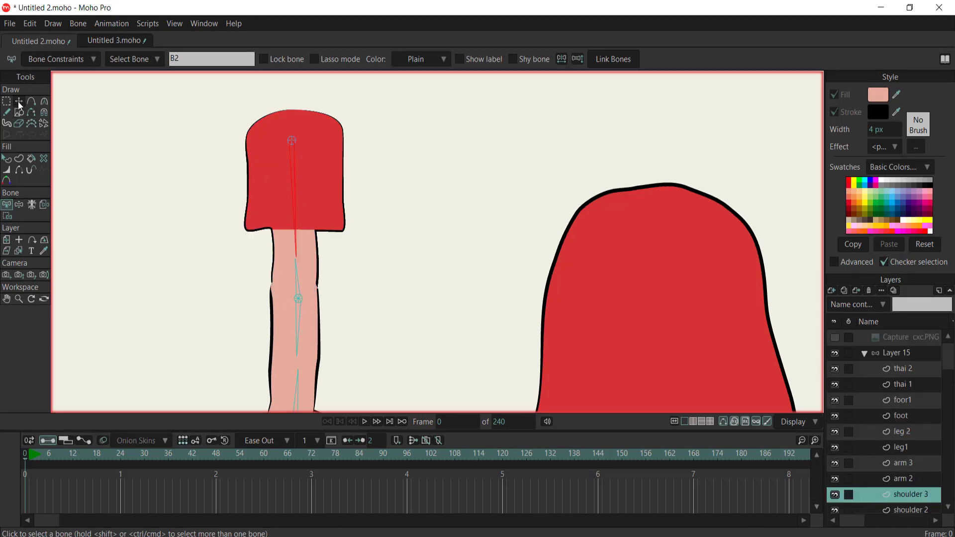
{"action": "left_click", "coordinate": [19, 101]}
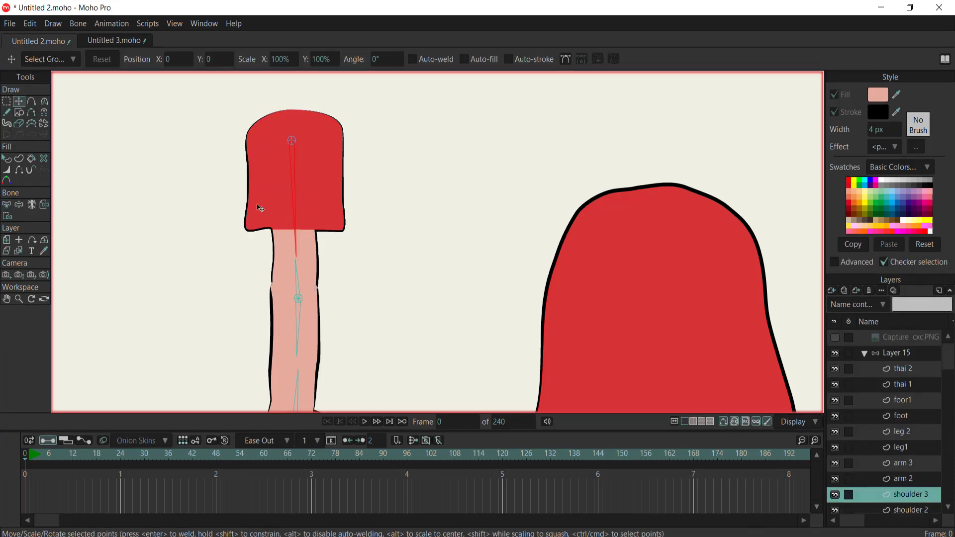
{"action": "left_click", "coordinate": [835, 509]}
{"action": "left_click", "coordinate": [834, 509]}
{"action": "left_click", "coordinate": [889, 513]}
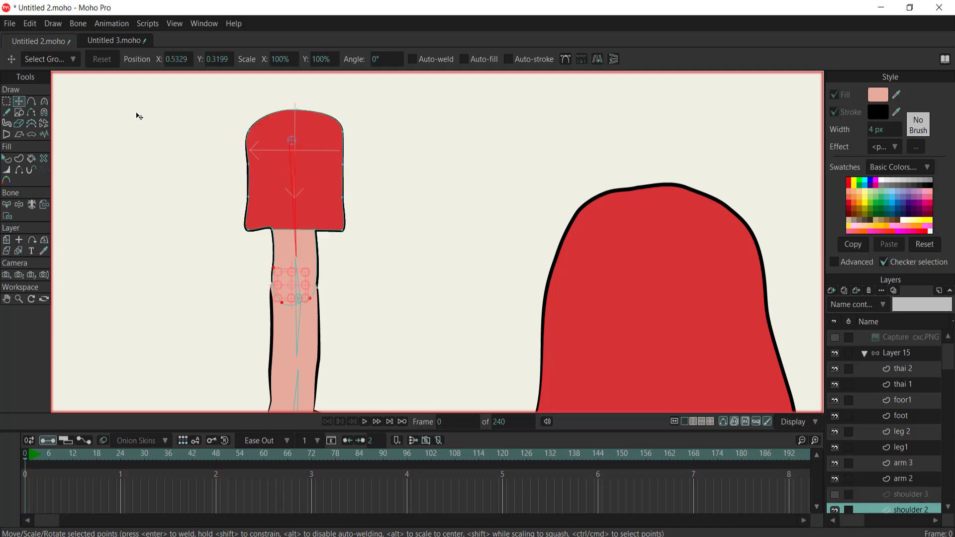
Step: Select the sleeve's points on the shoulder 2 layer and bind them to the sleeve bone
{"action": "key", "text": "g"}
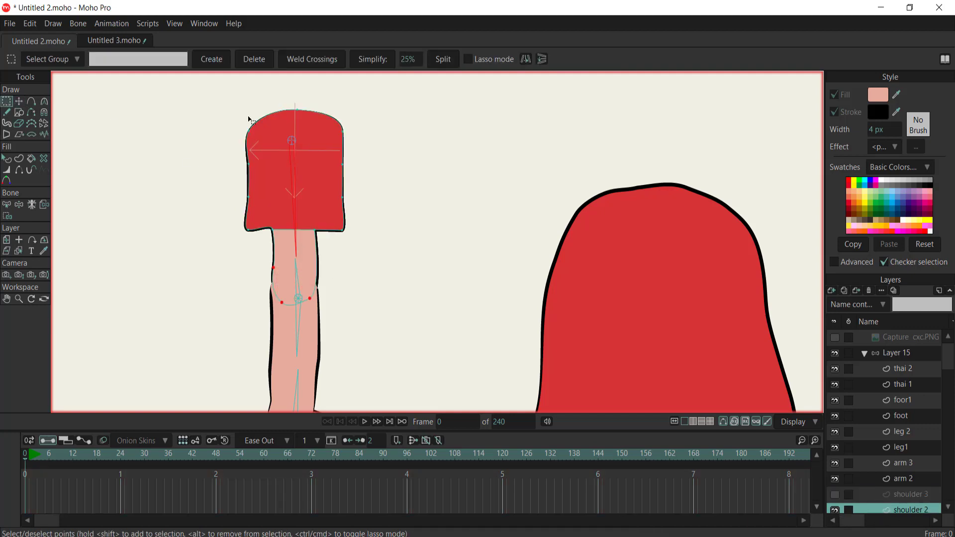
{"action": "left_click_drag", "start_coordinate": [226, 101], "coordinate": [384, 243]}
{"action": "left_click", "coordinate": [7, 216]}
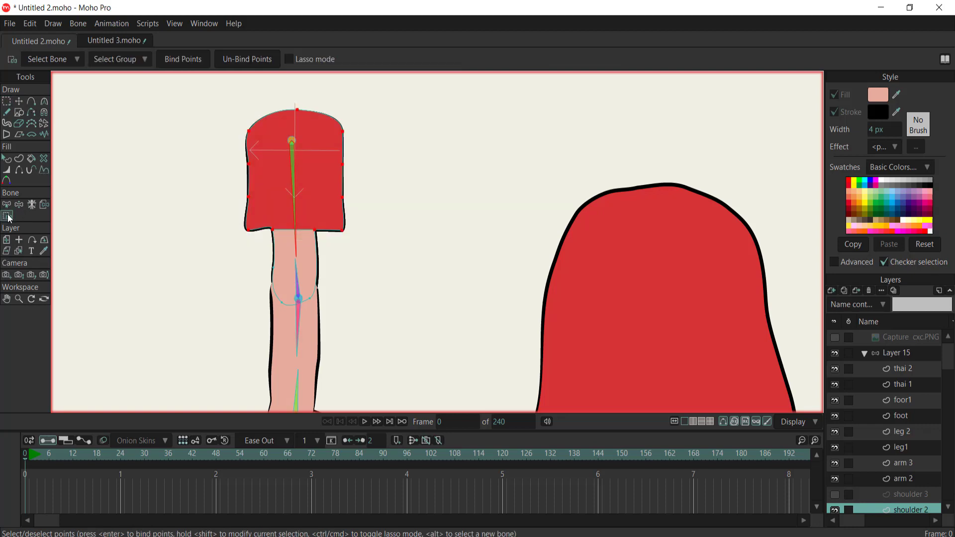
{"action": "left_click", "coordinate": [180, 60]}
Step: Select the upper-arm bone in Layer 15 and bind shoulder 2's lower points near the elbow to it
{"action": "left_click", "coordinate": [882, 355]}
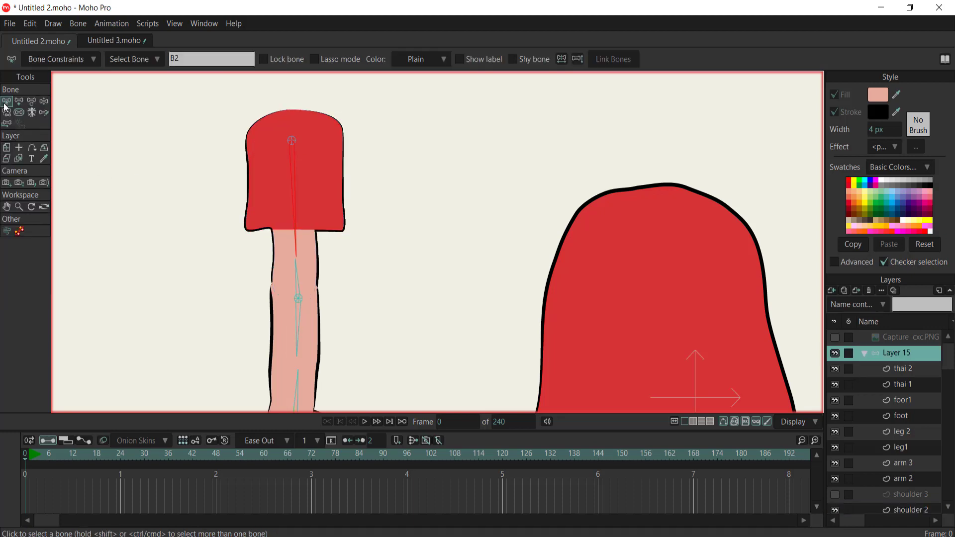
{"action": "left_click", "coordinate": [302, 288]}
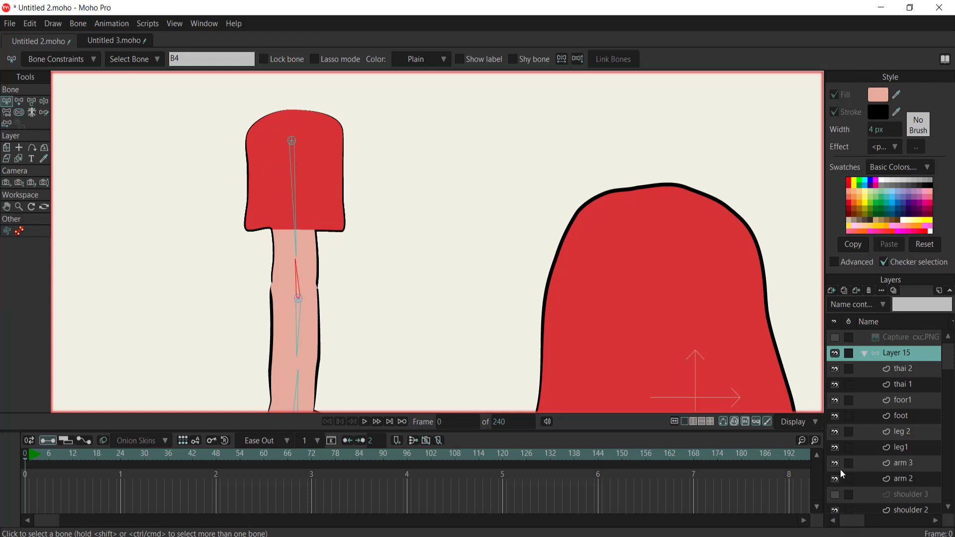
{"action": "left_click", "coordinate": [897, 510]}
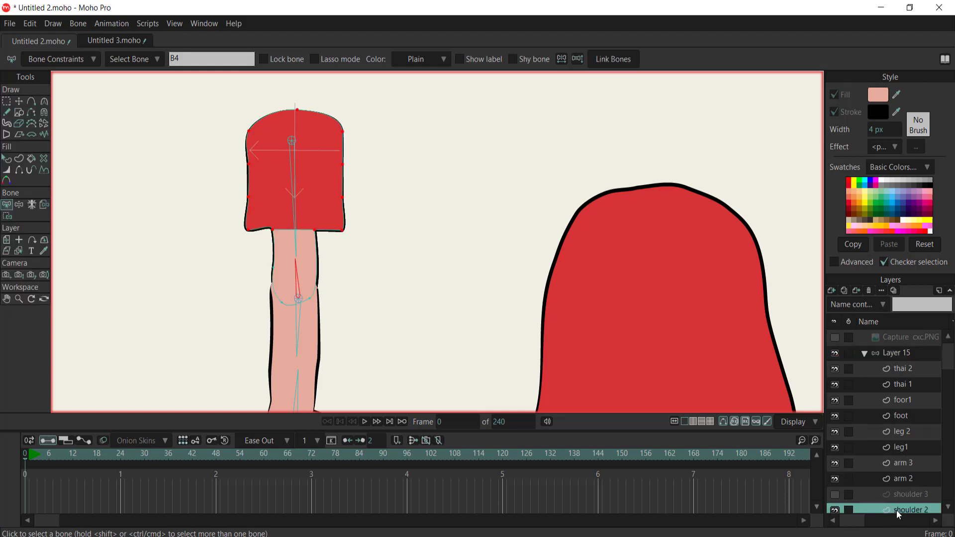
{"action": "left_click", "coordinate": [6, 101]}
{"action": "left_click_drag", "start_coordinate": [254, 244], "coordinate": [366, 320]}
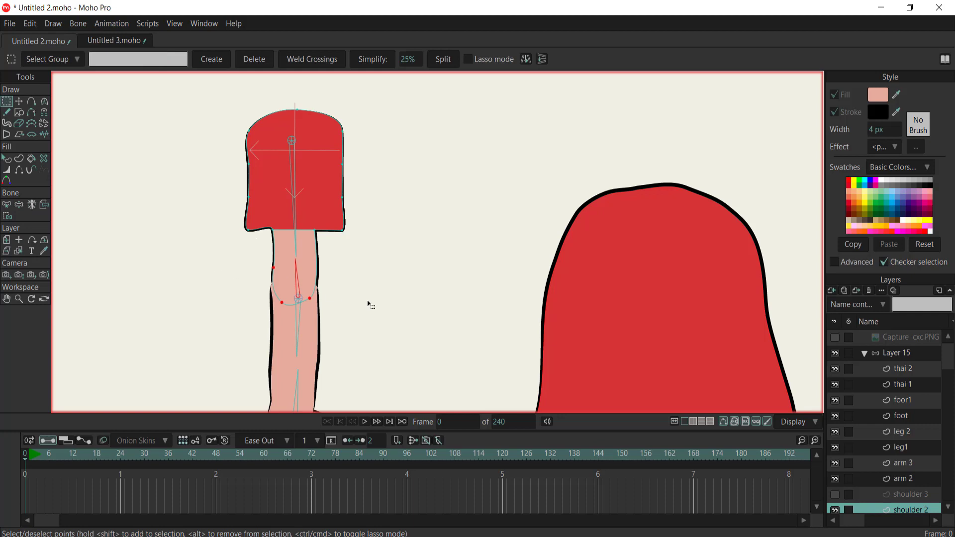
{"action": "left_click", "coordinate": [6, 215]}
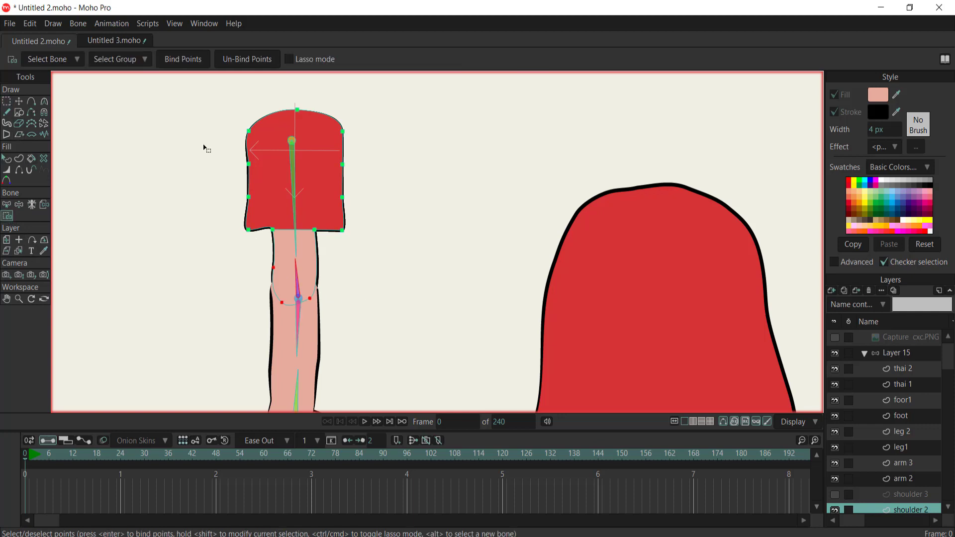
{"action": "left_click", "coordinate": [180, 65]}
Step: Bind the upper points of the arm 2 layer, around the elbow, to the upper-arm bone
{"action": "left_click_drag", "start_coordinate": [327, 323], "coordinate": [323, 245]}
{"action": "scroll", "coordinate": [309, 234], "scroll_direction": "up", "scroll_amount": 2}
{"action": "scroll", "coordinate": [311, 233], "scroll_direction": "down", "scroll_amount": 3}
{"action": "left_click", "coordinate": [913, 467]}
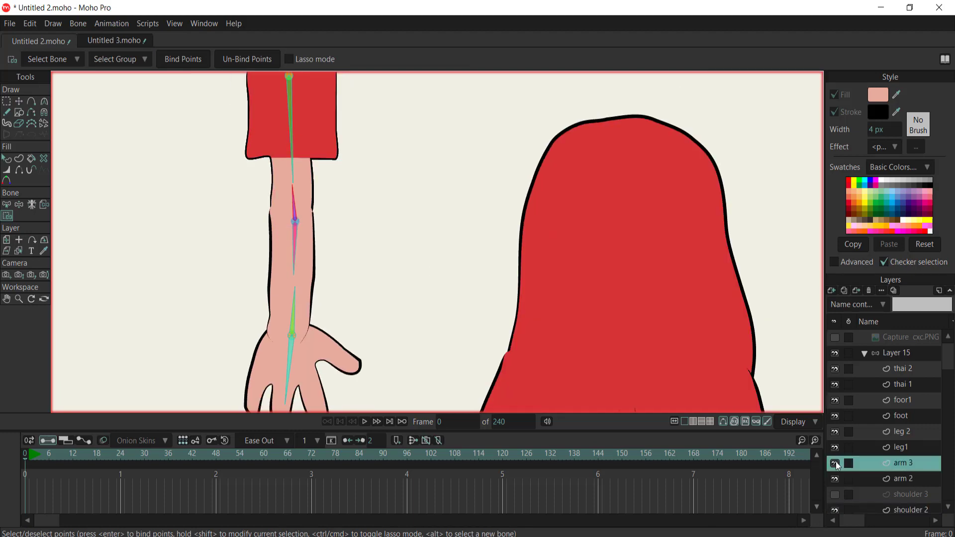
{"action": "left_click", "coordinate": [899, 480]}
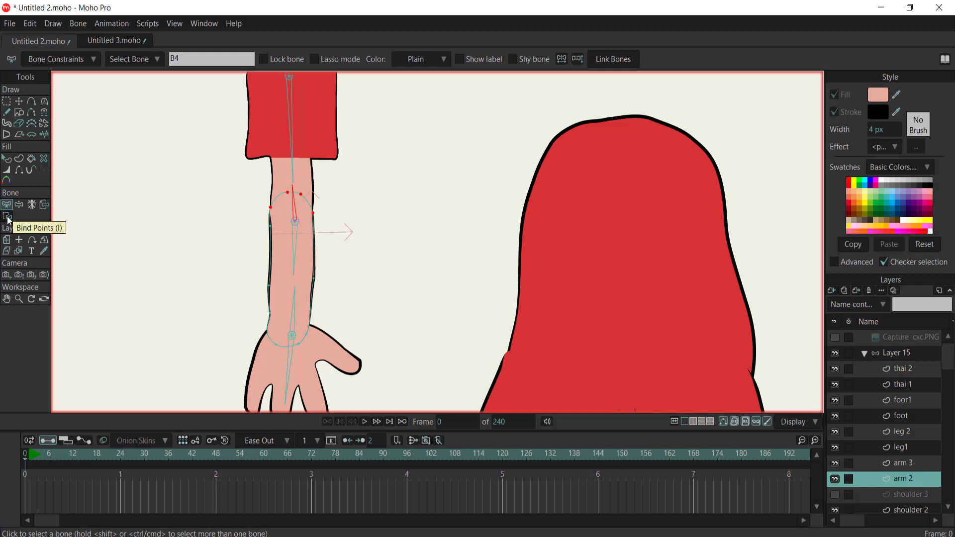
{"action": "left_click", "coordinate": [7, 217]}
{"action": "left_click", "coordinate": [180, 60]}
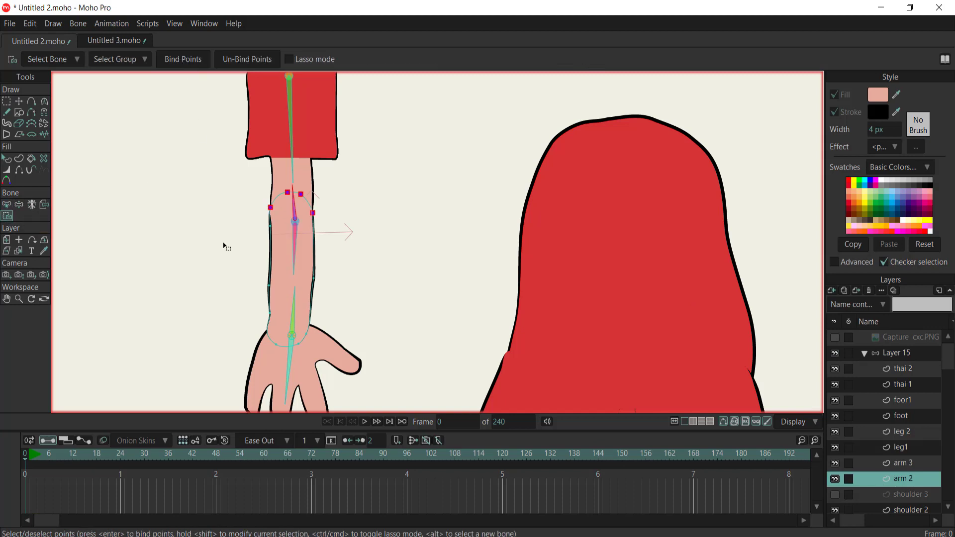
Step: Select bone B5 just below the elbow in Layer 15 and return to the arm 2 layer
{"action": "left_click", "coordinate": [888, 353]}
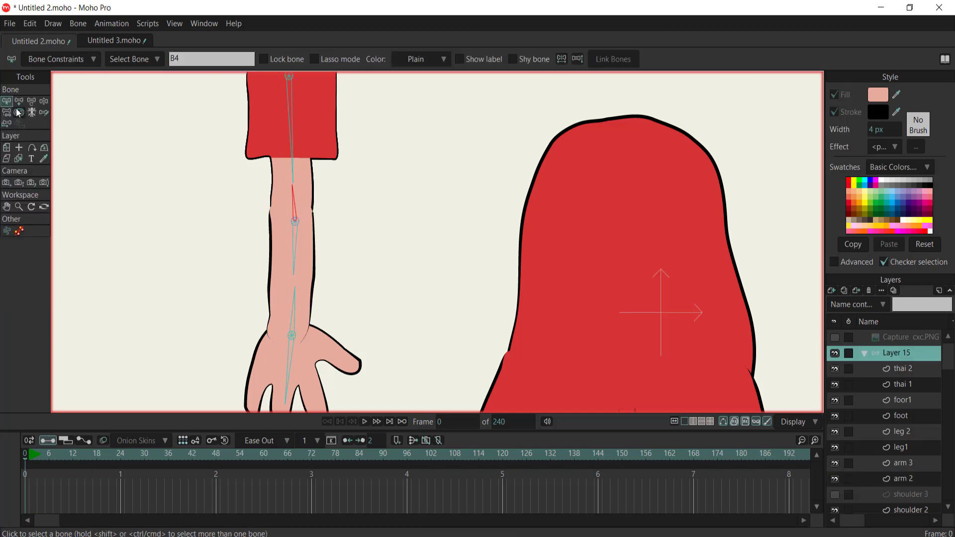
{"action": "left_click", "coordinate": [294, 246]}
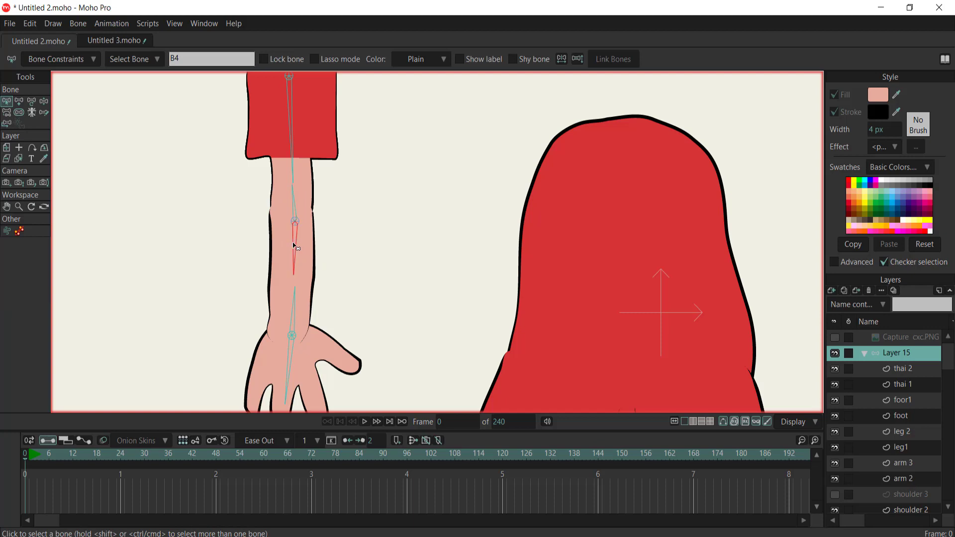
{"action": "left_click", "coordinate": [903, 480]}
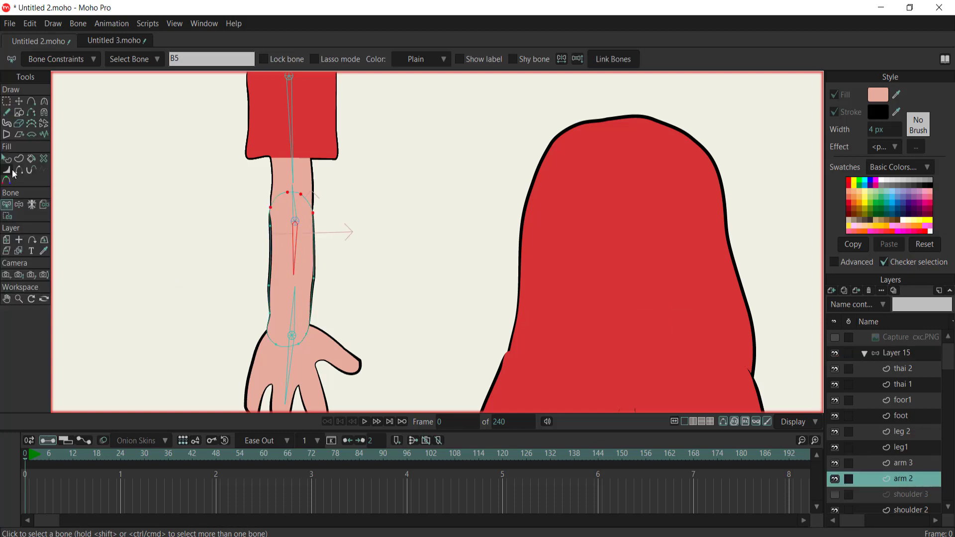
{"action": "left_click_drag", "start_coordinate": [254, 220], "coordinate": [331, 295]}
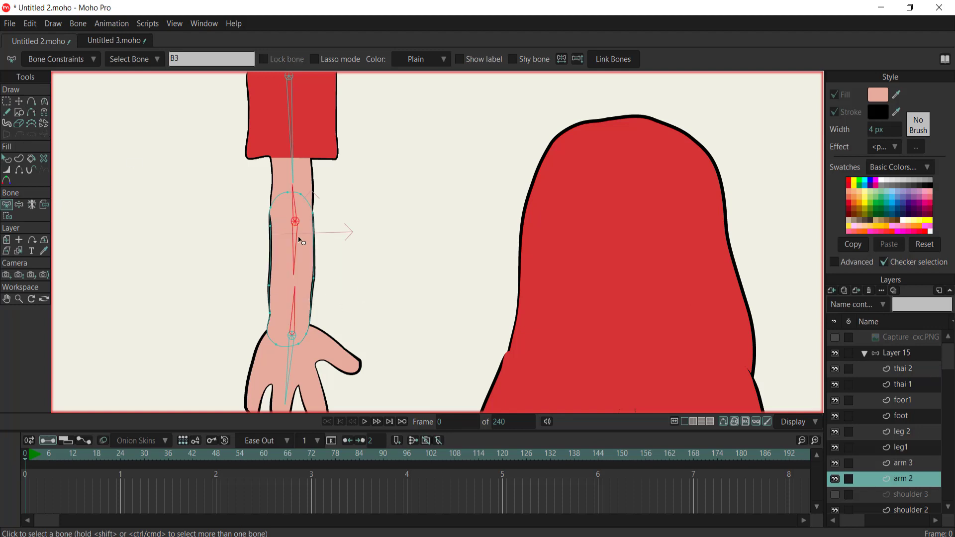
{"action": "left_click_drag", "start_coordinate": [264, 219], "coordinate": [328, 292]}
{"action": "left_click_drag", "start_coordinate": [262, 225], "coordinate": [327, 290]}
{"action": "left_click_drag", "start_coordinate": [256, 222], "coordinate": [335, 290]}
{"action": "left_click", "coordinate": [252, 230]}
{"action": "left_click_drag", "start_coordinate": [256, 223], "coordinate": [326, 289]}
Step: Select arm 2's middle points along both sides of the forearm and bind them to bone B5
{"action": "key", "text": "g"}
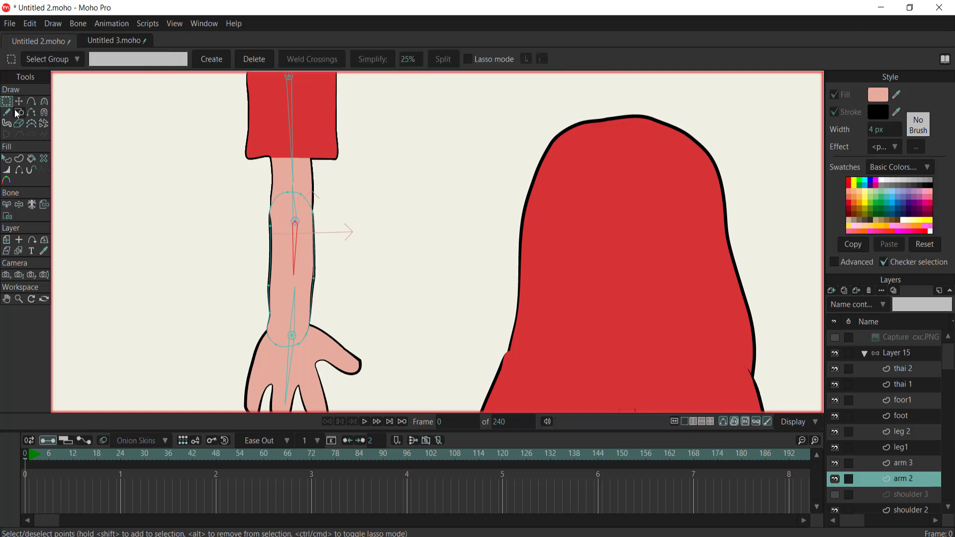
{"action": "mouse_move", "coordinate": [269, 234]}
{"action": "left_mouse_down"}
{"action": "mouse_move", "coordinate": [320, 260]}
{"action": "mouse_move", "coordinate": [326, 294]}
{"action": "mouse_move", "coordinate": [276, 255]}
{"action": "left_mouse_up"}
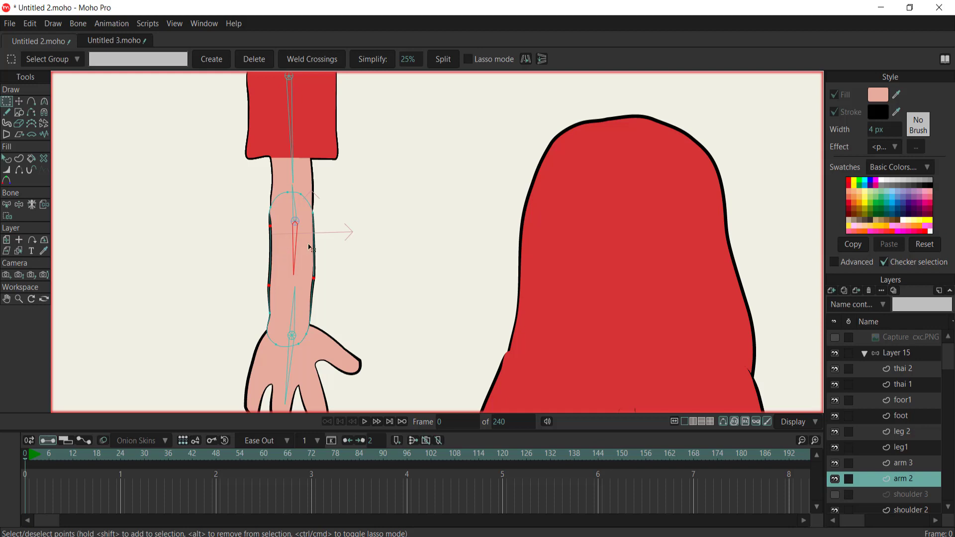
{"action": "left_click", "coordinate": [8, 216]}
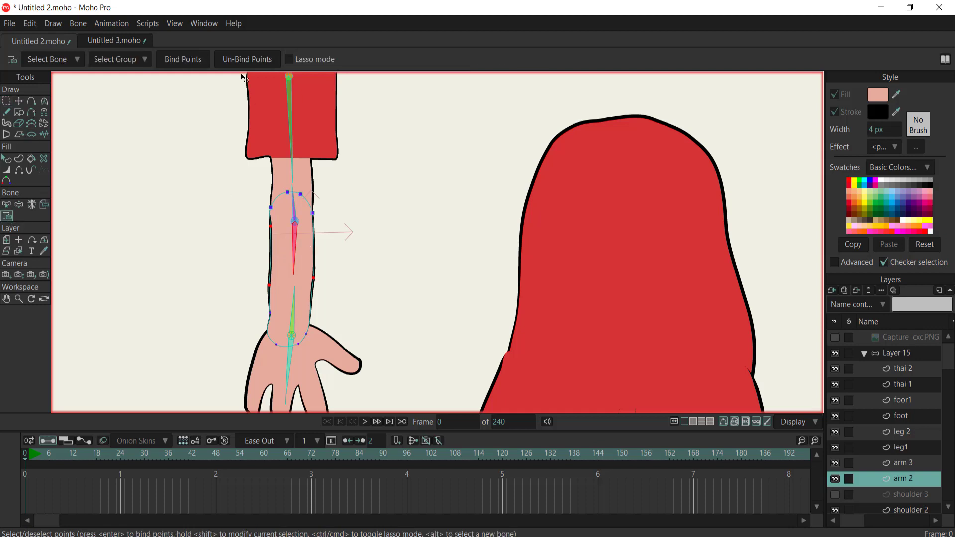
Step: Select bone B7 above the wrist in Layer 15 and bind arm 2's lower points around the wrist to it
{"action": "left_click", "coordinate": [870, 355]}
{"action": "left_click", "coordinate": [295, 307]}
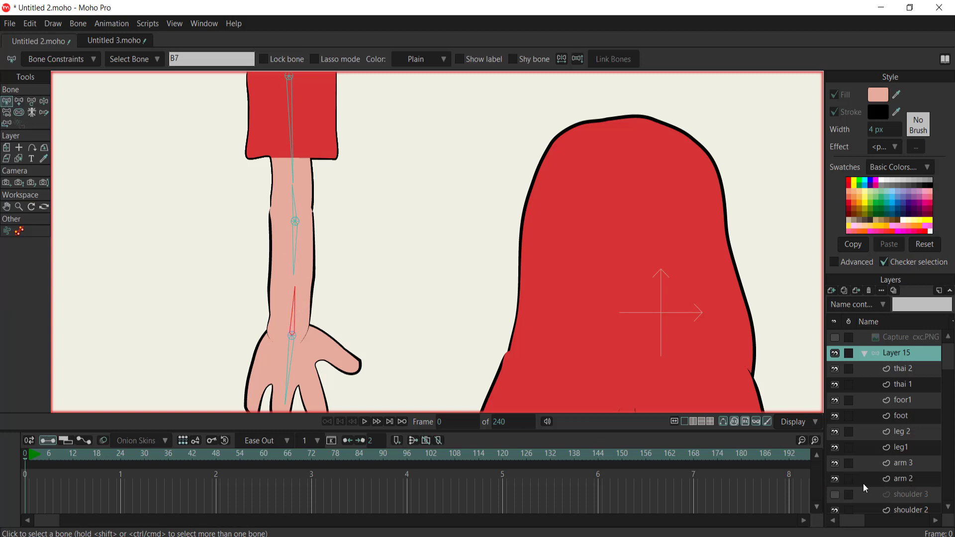
{"action": "left_click", "coordinate": [843, 480]}
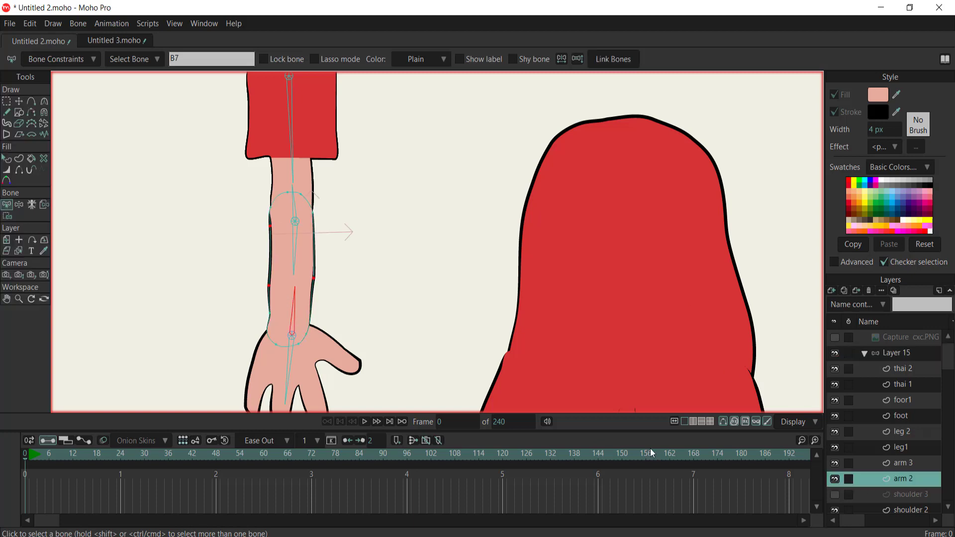
{"action": "left_click", "coordinate": [6, 102]}
{"action": "left_click_drag", "start_coordinate": [251, 304], "coordinate": [322, 349]}
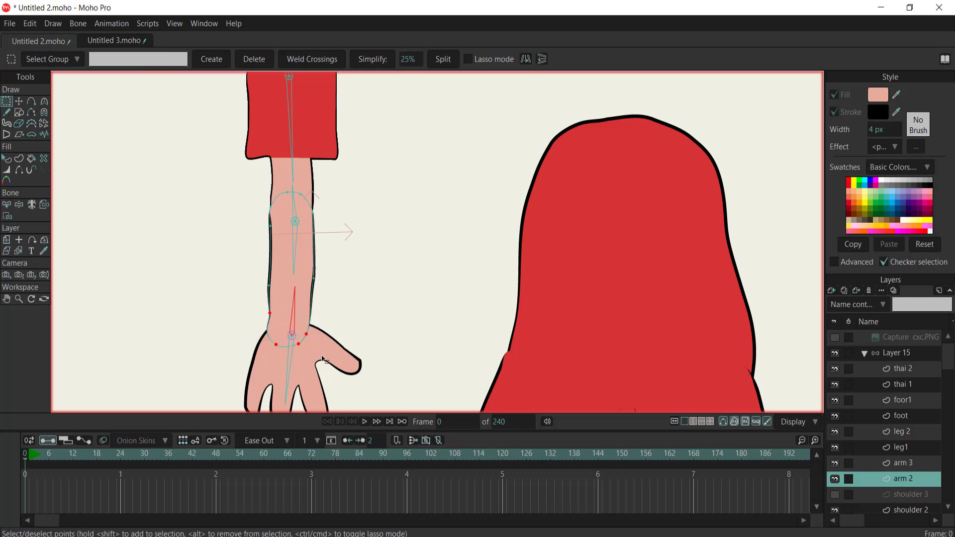
{"action": "left_click", "coordinate": [7, 216]}
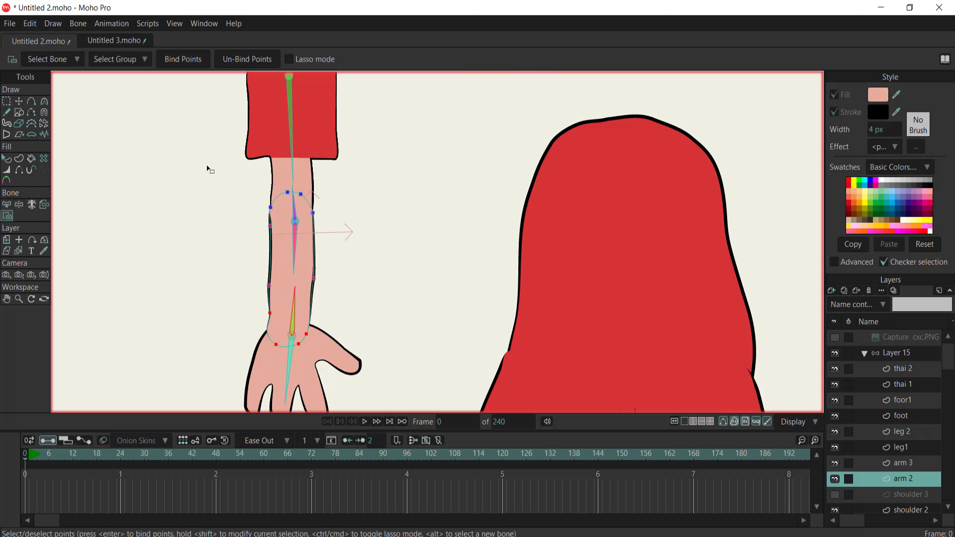
{"action": "left_click", "coordinate": [172, 58]}
{"action": "key", "text": "ctrl+r"}
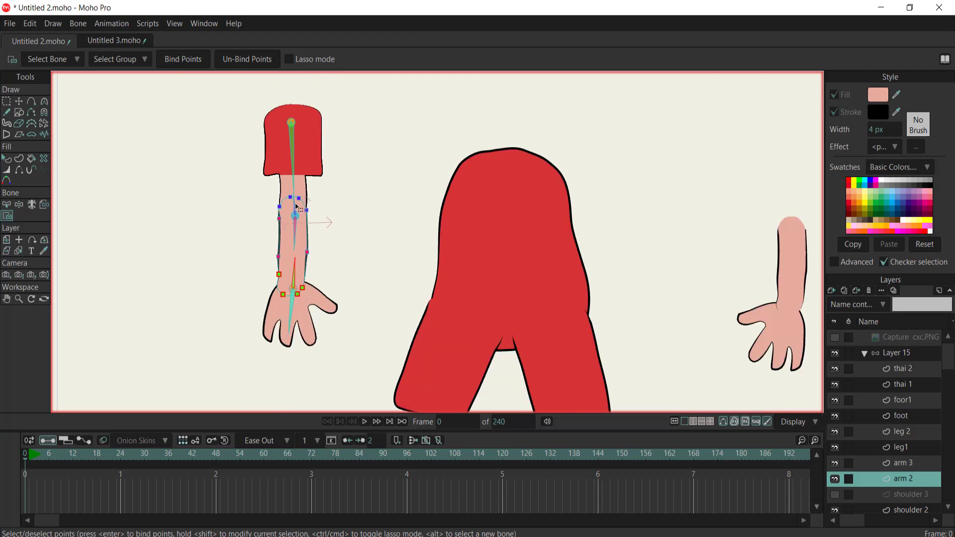
Step: Test the arm rig in Layer 15 by moving the sleeve and hand bones at frame 7
{"action": "left_click", "coordinate": [880, 351]}
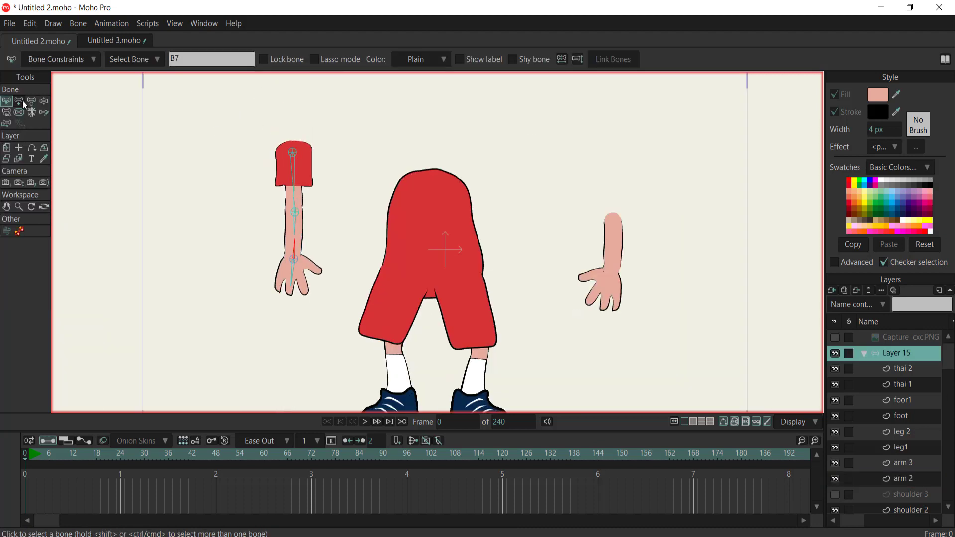
{"action": "left_click", "coordinate": [20, 101]}
{"action": "left_click", "coordinate": [32, 101]}
{"action": "left_click", "coordinate": [297, 191]}
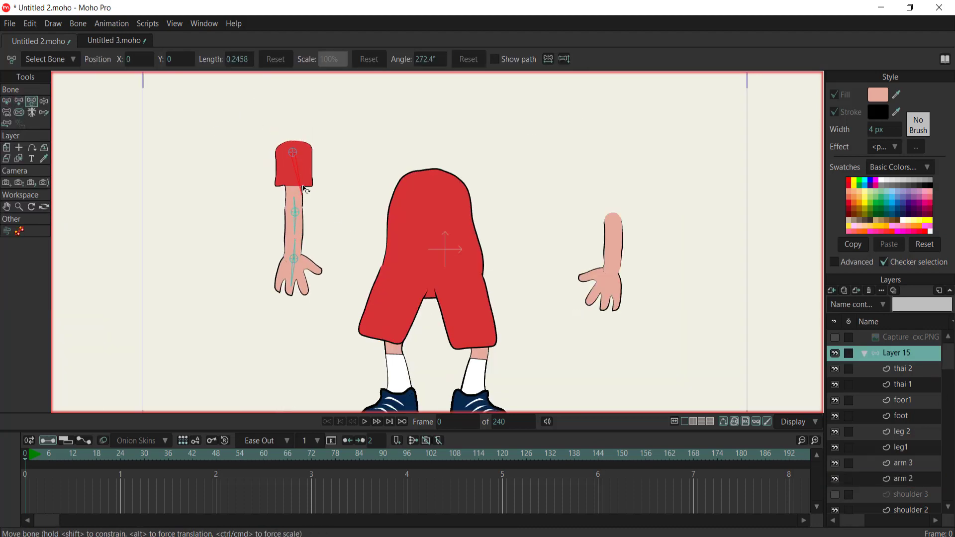
{"action": "key", "text": "a"}
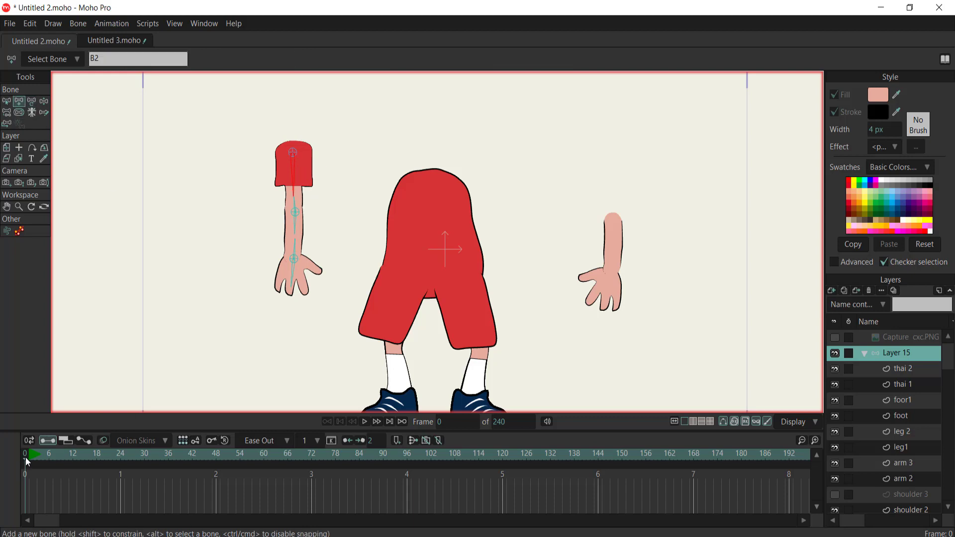
{"action": "left_click_drag", "start_coordinate": [25, 458], "coordinate": [53, 457]}
{"action": "left_click_drag", "start_coordinate": [289, 179], "coordinate": [297, 232]}
{"action": "left_click_drag", "start_coordinate": [297, 248], "coordinate": [298, 269]}
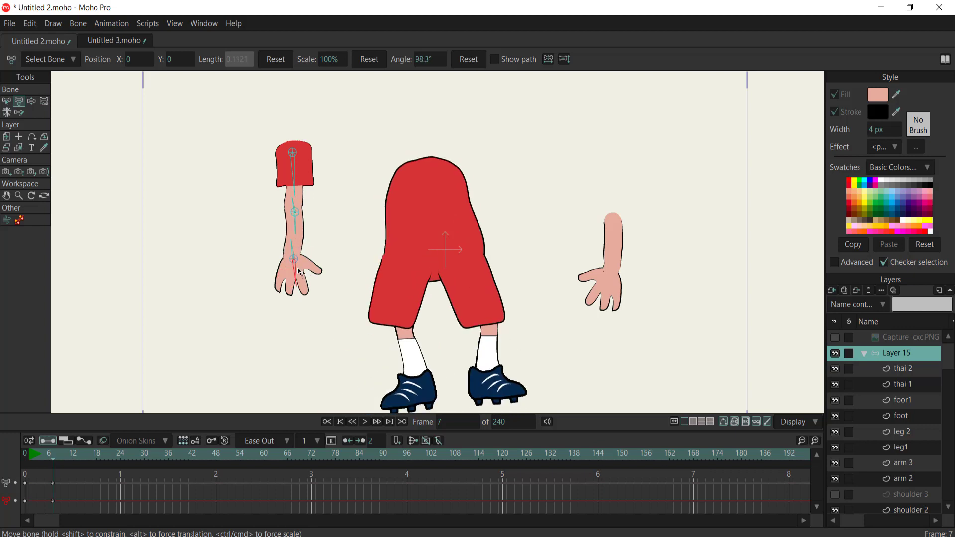
{"action": "left_click", "coordinate": [298, 196]}
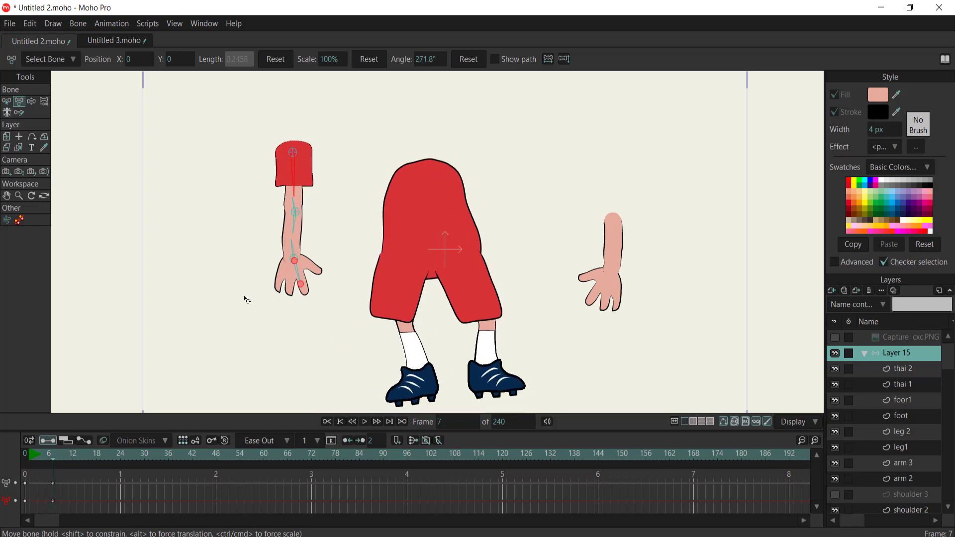
Step: Set the strength of all the arm's bones to 0 at frame 0 and delete the test keyframes
{"action": "key", "text": "z"}
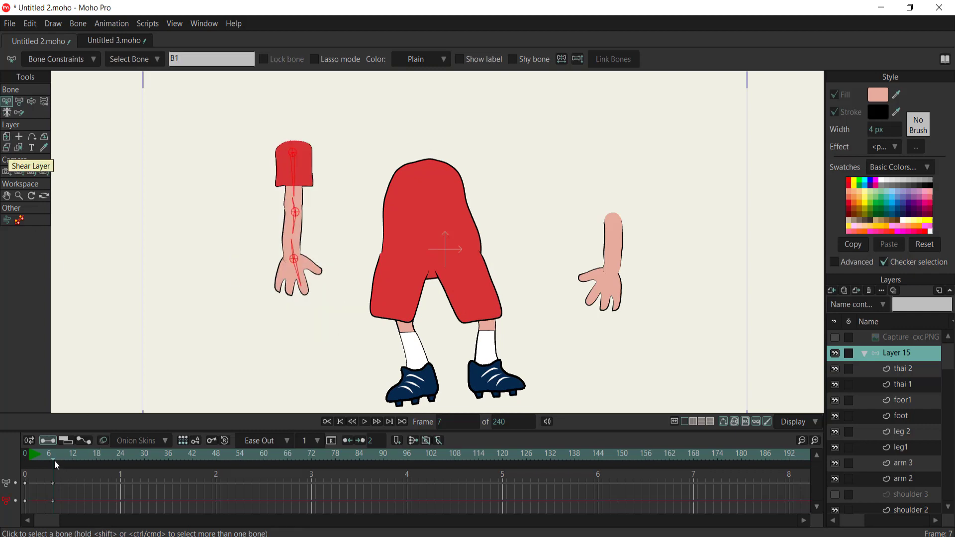
{"action": "left_click_drag", "start_coordinate": [57, 465], "coordinate": [4, 454]}
{"action": "left_click", "coordinate": [19, 113]}
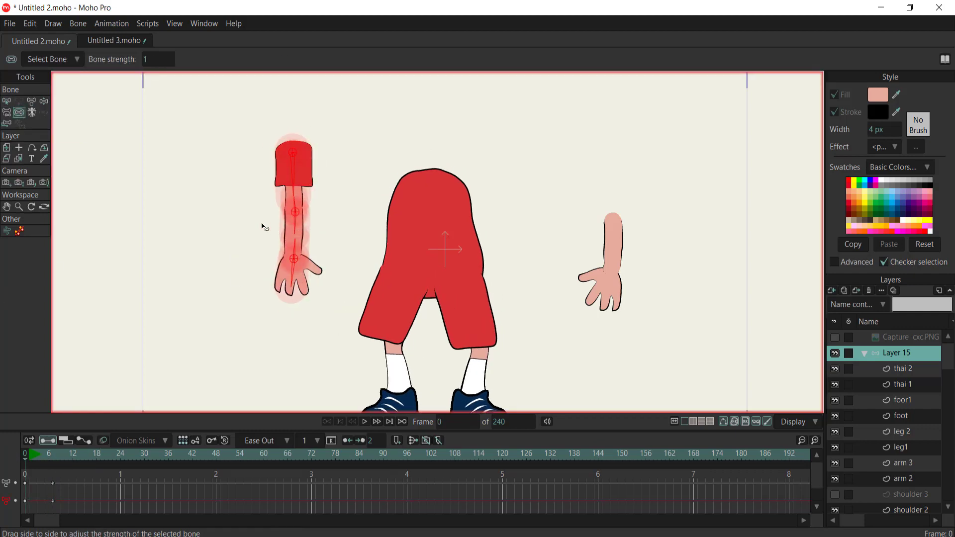
{"action": "left_click_drag", "start_coordinate": [403, 273], "coordinate": [198, 427]}
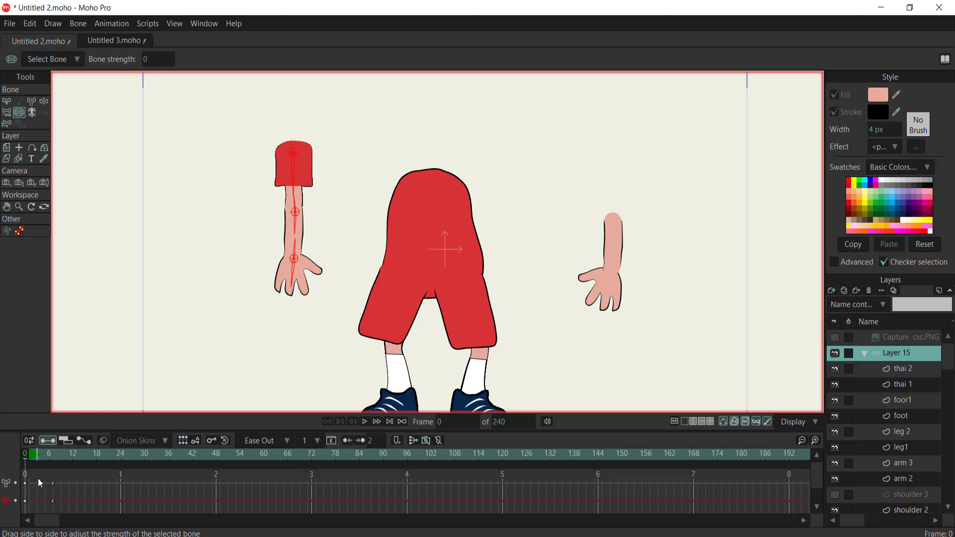
{"action": "left_click_drag", "start_coordinate": [38, 479], "coordinate": [76, 513]}
{"action": "key", "text": "Delete"}
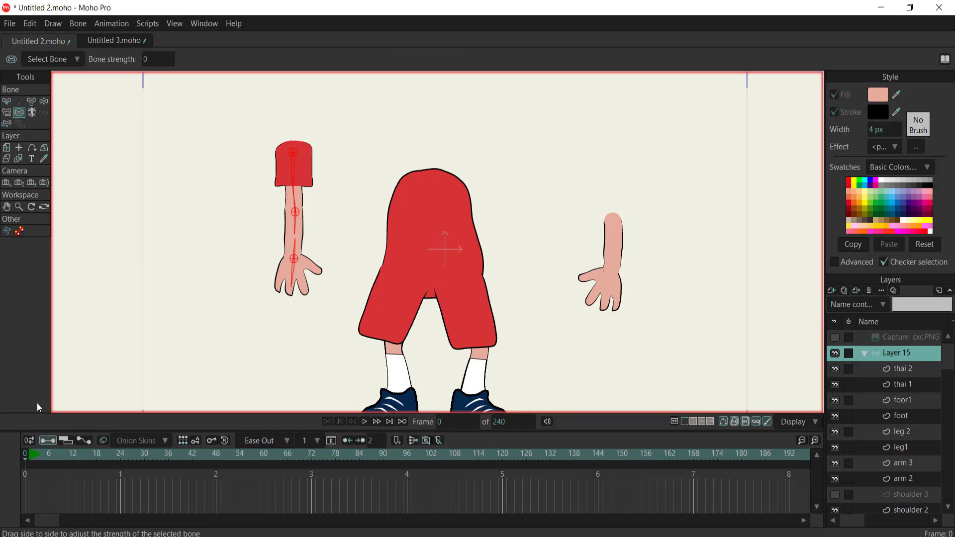
Step: Test-pose the arm's bones at frame 4, return to frame 0 and remove the test keyframes
{"action": "left_click", "coordinate": [20, 101]}
{"action": "left_click", "coordinate": [41, 454]}
{"action": "scroll", "coordinate": [296, 167], "scroll_direction": "up", "scroll_amount": 3}
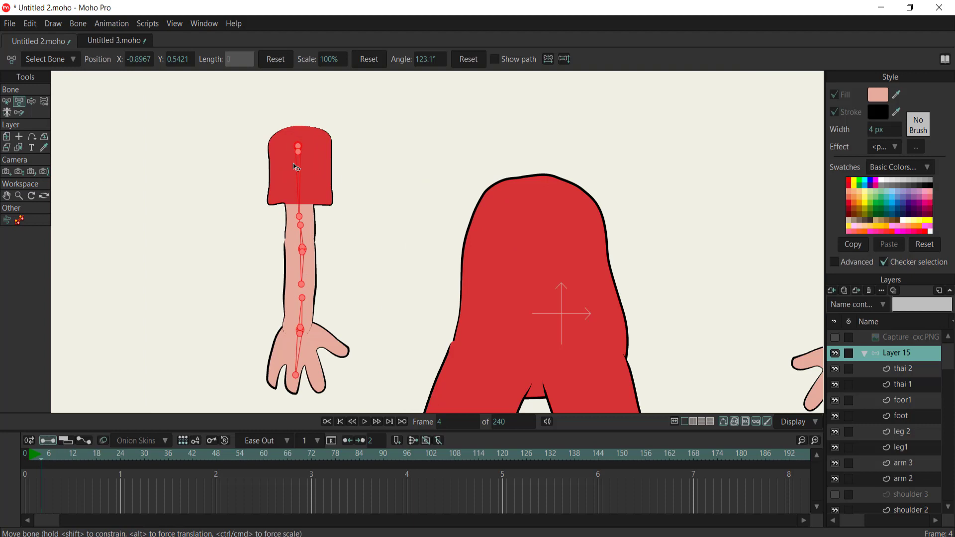
{"action": "left_click", "coordinate": [7, 101]}
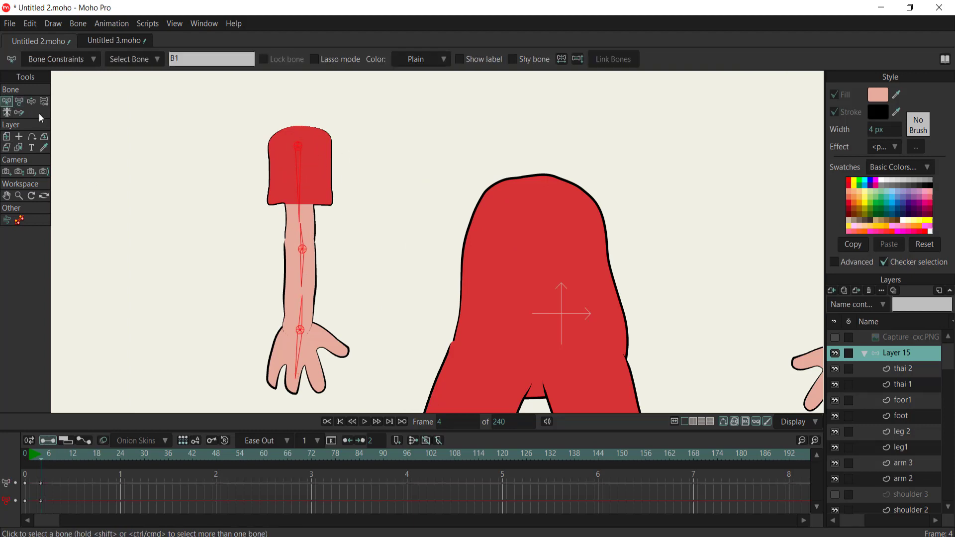
{"action": "left_click", "coordinate": [19, 101]}
{"action": "left_click_drag", "start_coordinate": [309, 164], "coordinate": [297, 179]}
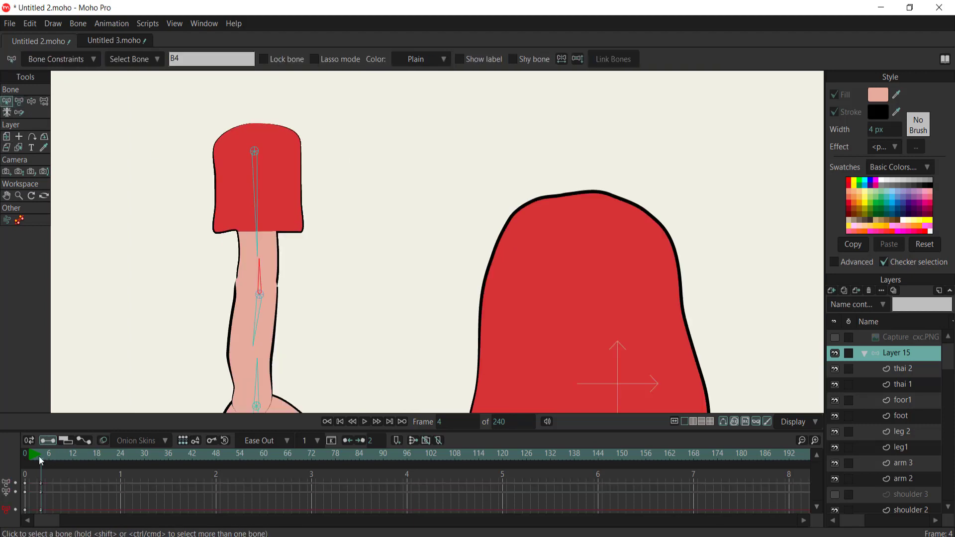
{"action": "left_click", "coordinate": [29, 475]}
{"action": "left_click", "coordinate": [72, 488]}
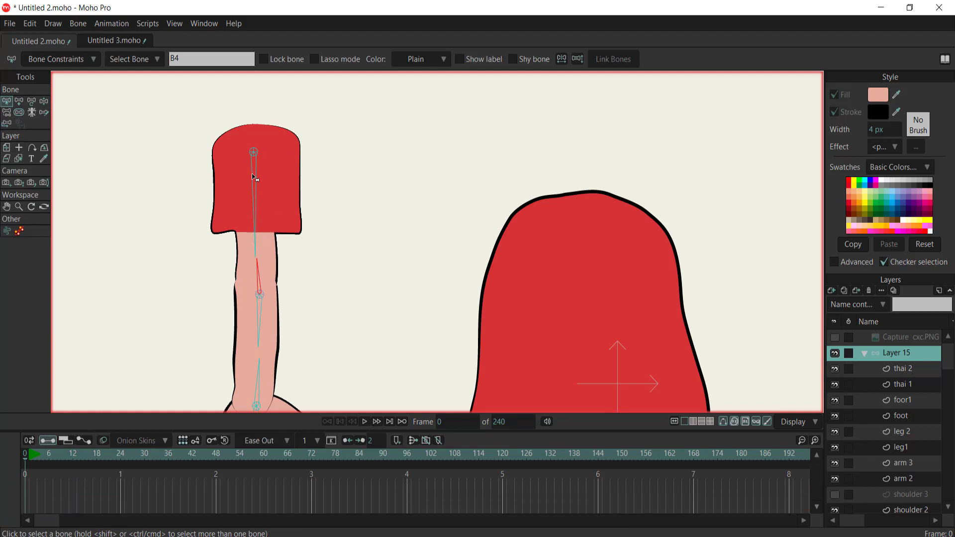
Step: Set the inverse kinematics target of elbow bone B4 to B1 and close the bone constraints
{"action": "left_click", "coordinate": [256, 153]}
{"action": "left_click", "coordinate": [262, 291]}
{"action": "left_click", "coordinate": [59, 60]}
{"action": "left_click", "coordinate": [76, 174]}
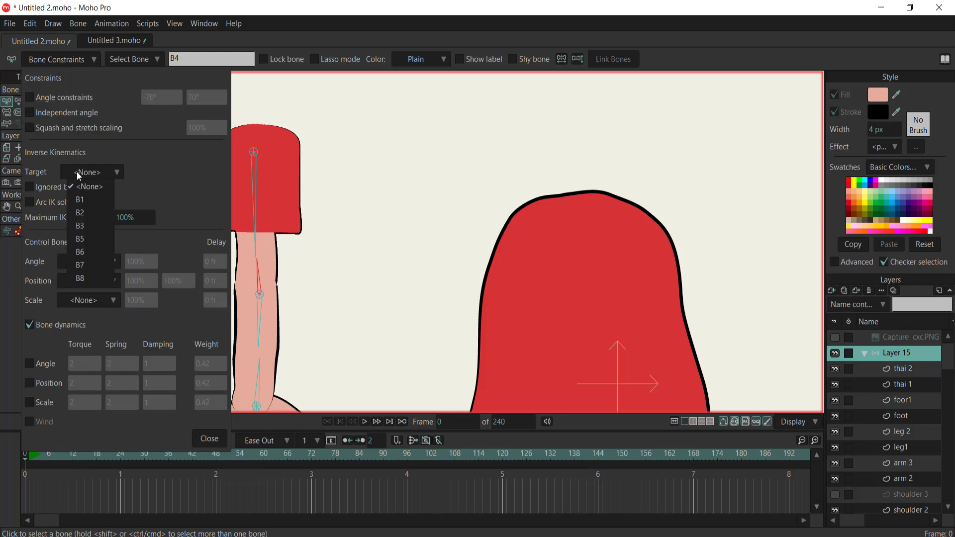
{"action": "left_click", "coordinate": [86, 201]}
{"action": "left_click", "coordinate": [285, 179]}
{"action": "left_click", "coordinate": [158, 60]}
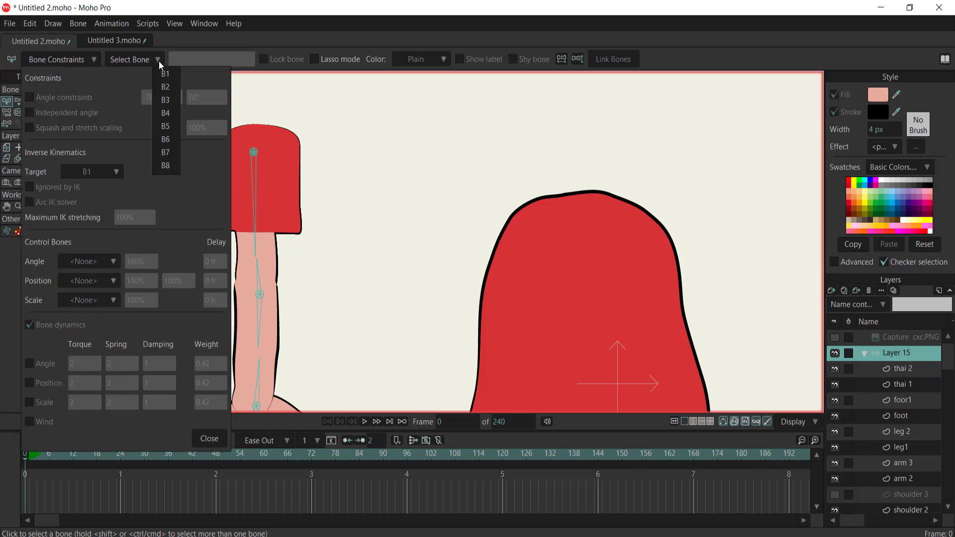
{"action": "left_click", "coordinate": [156, 61]}
{"action": "left_click", "coordinate": [61, 61]}
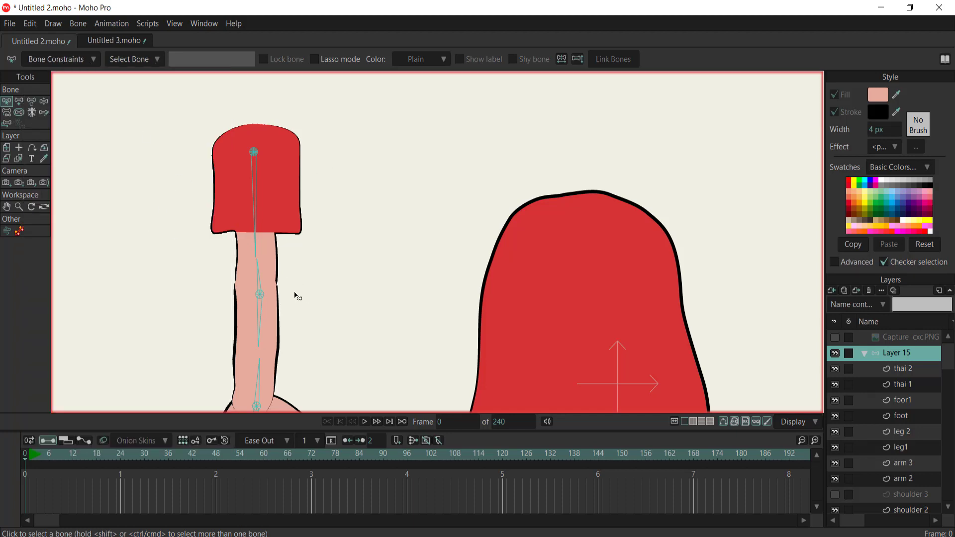
Step: Set the inverse kinematics target of sleeve bone B2 to B3 and close the bone constraints
{"action": "left_click", "coordinate": [260, 279]}
{"action": "left_click", "coordinate": [257, 242]}
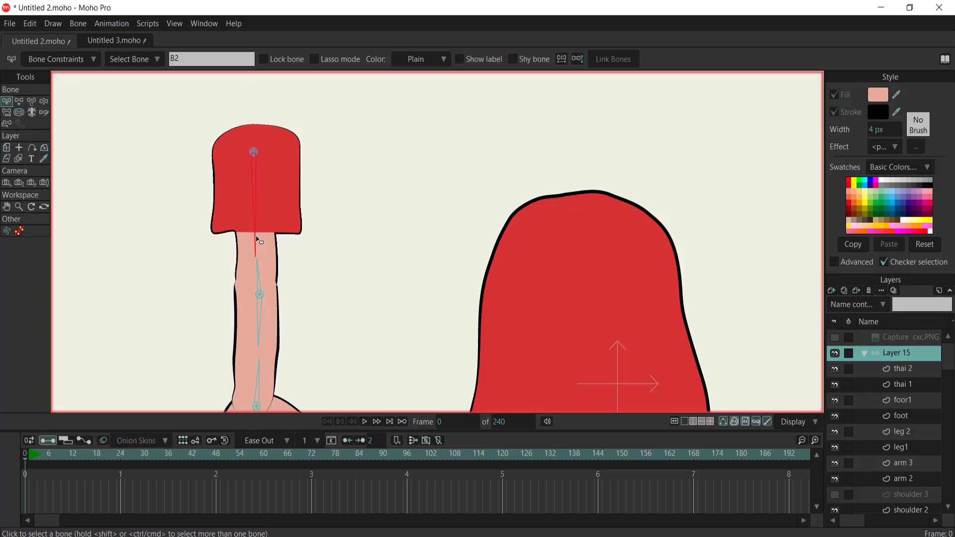
{"action": "left_click", "coordinate": [263, 300]}
{"action": "left_click", "coordinate": [262, 297]}
{"action": "left_click", "coordinate": [257, 240]}
{"action": "left_click", "coordinate": [60, 59]}
{"action": "left_click", "coordinate": [86, 172]}
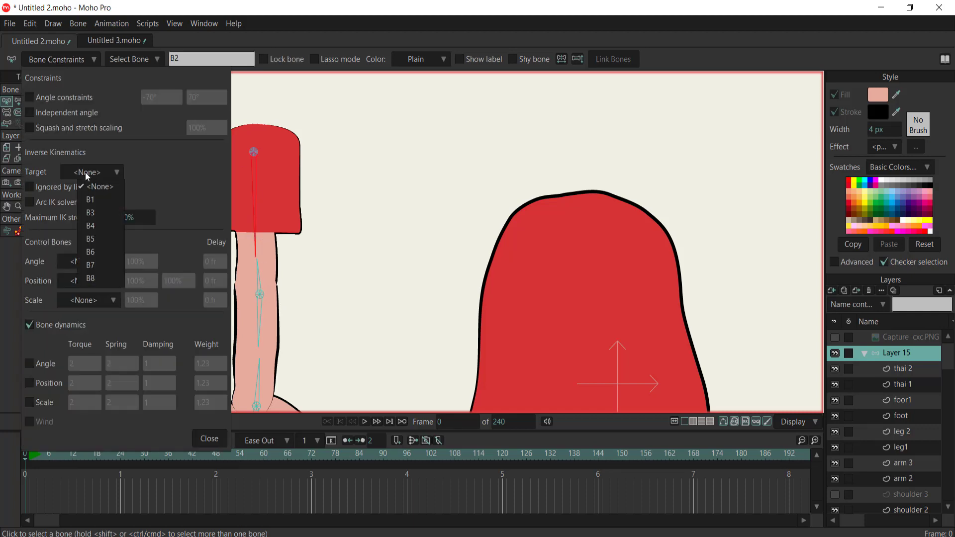
{"action": "left_click", "coordinate": [92, 214]}
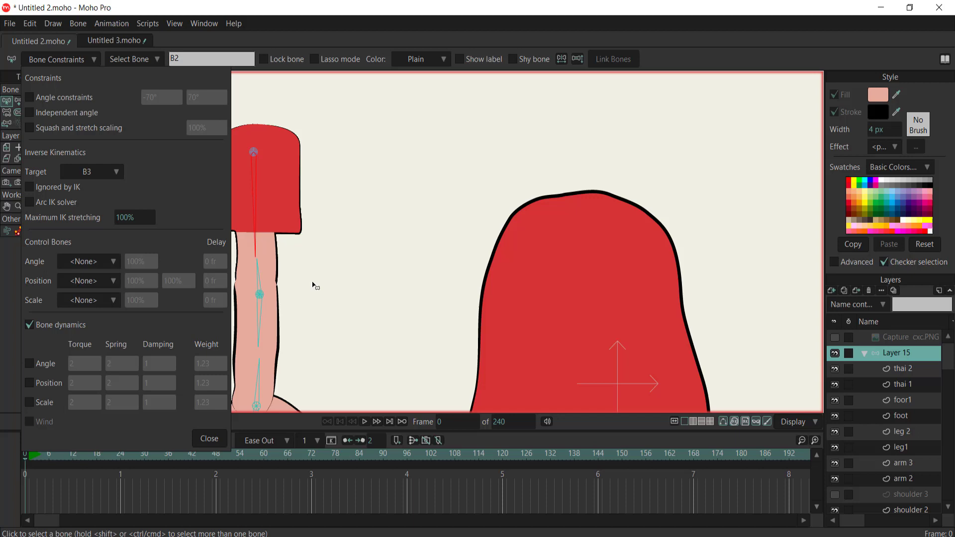
{"action": "left_click", "coordinate": [209, 439]}
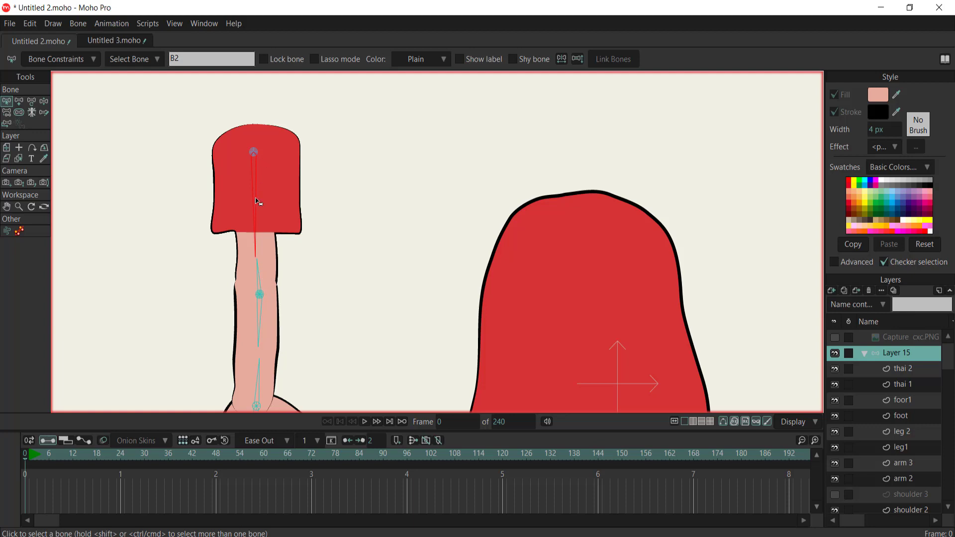
Step: Go to frame 7, test-move the elbow joint with the Transform Bone tool and undo the move
{"action": "left_click", "coordinate": [262, 330]}
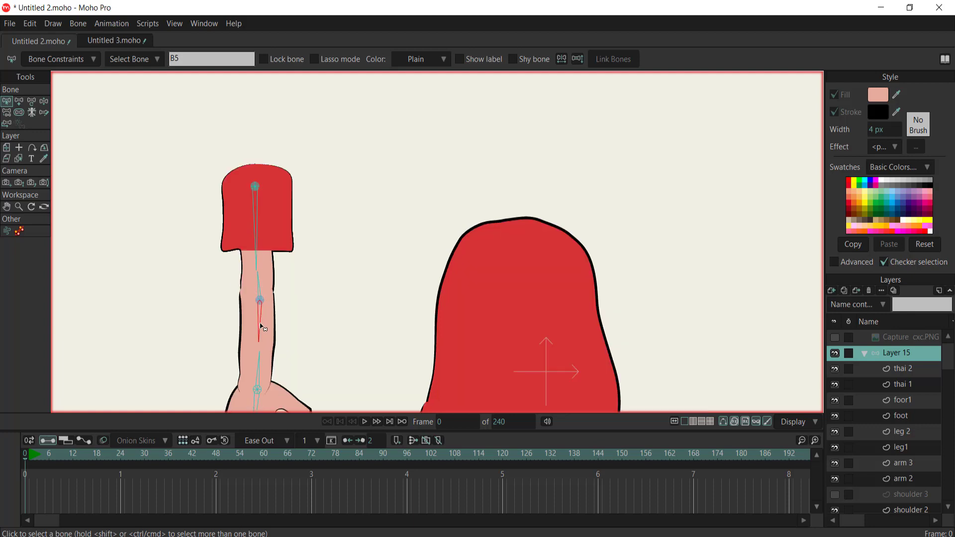
{"action": "left_click", "coordinate": [19, 102]}
{"action": "left_click", "coordinate": [53, 455]}
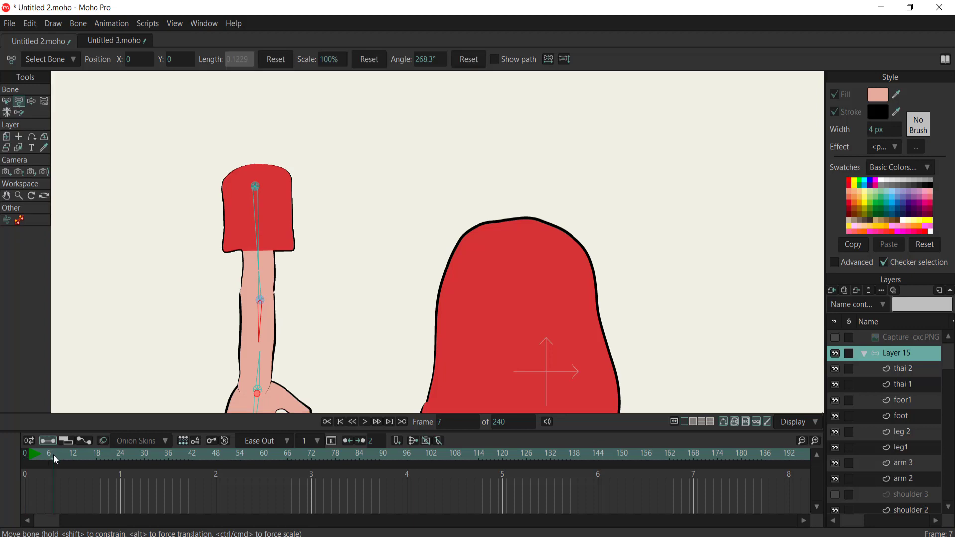
{"action": "mouse_move", "coordinate": [259, 264]}
{"action": "left_mouse_down"}
{"action": "mouse_move", "coordinate": [264, 230]}
{"action": "mouse_move", "coordinate": [276, 227]}
{"action": "mouse_move", "coordinate": [259, 267]}
{"action": "left_mouse_up"}
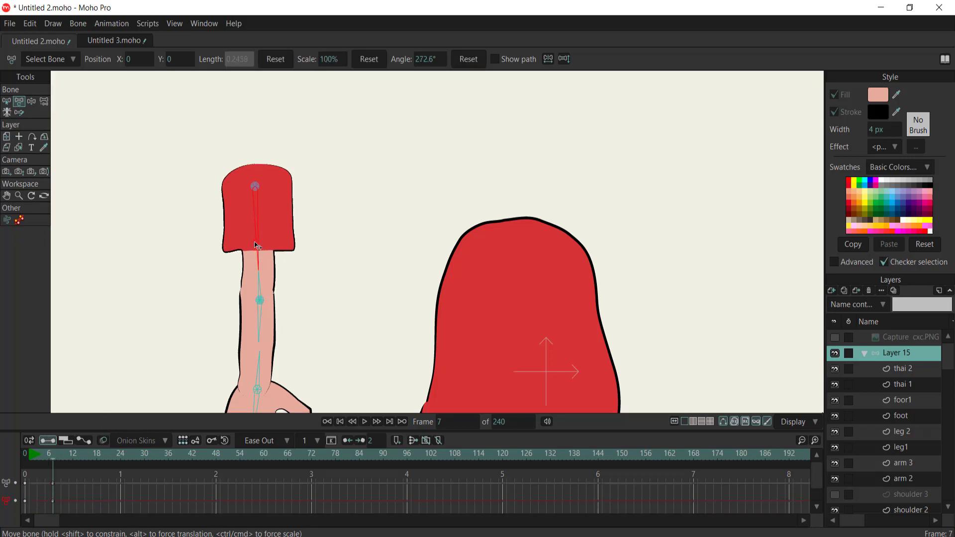
{"action": "left_click", "coordinate": [252, 290]}
{"action": "left_click_drag", "start_coordinate": [253, 290], "coordinate": [296, 280]}
{"action": "key", "text": "ctrl+z"}
Step: Raise the shoulder joint toward the body at frame 7 and undo a trial move of the elbow joint
{"action": "left_click", "coordinate": [254, 185]}
{"action": "left_click_drag", "start_coordinate": [255, 186], "coordinate": [290, 163]}
{"action": "scroll", "coordinate": [322, 249], "scroll_direction": "down", "scroll_amount": 5}
{"action": "scroll", "coordinate": [259, 192], "scroll_direction": "up", "scroll_amount": 6}
{"action": "left_click", "coordinate": [258, 190]}
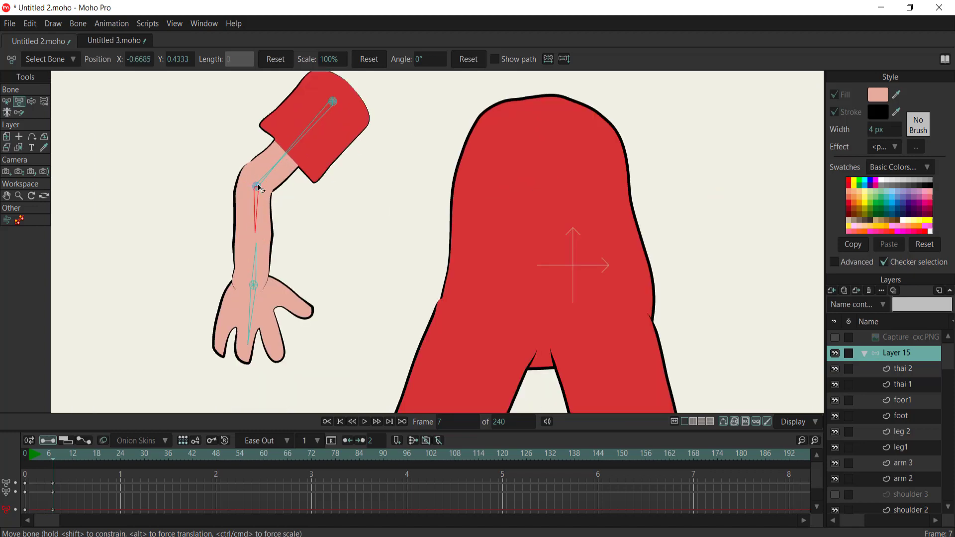
{"action": "left_click_drag", "start_coordinate": [255, 187], "coordinate": [280, 194]}
{"action": "key", "text": "ctrl+z"}
Step: Set the inverse kinematics target of upper forearm bone B5 to B6 at frame 0 and close the bone constraints
{"action": "left_click", "coordinate": [7, 101]}
{"action": "left_click", "coordinate": [41, 456]}
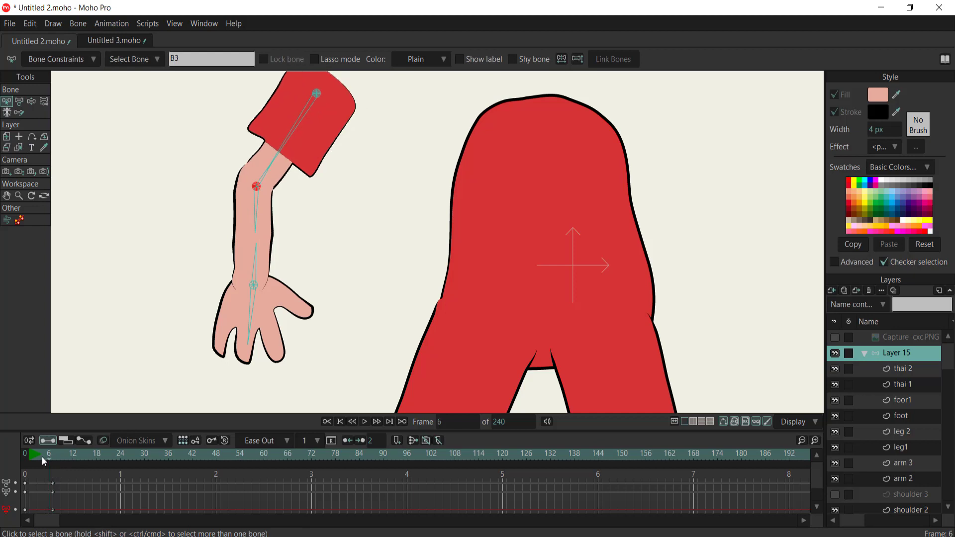
{"action": "left_click", "coordinate": [259, 211]}
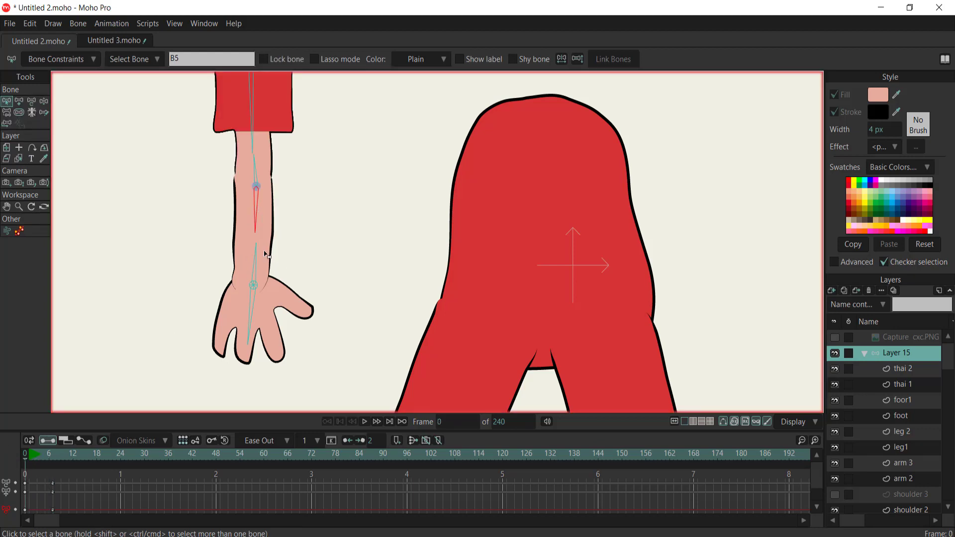
{"action": "scroll", "coordinate": [259, 290], "scroll_direction": "up", "scroll_amount": 2}
{"action": "left_click", "coordinate": [256, 289]}
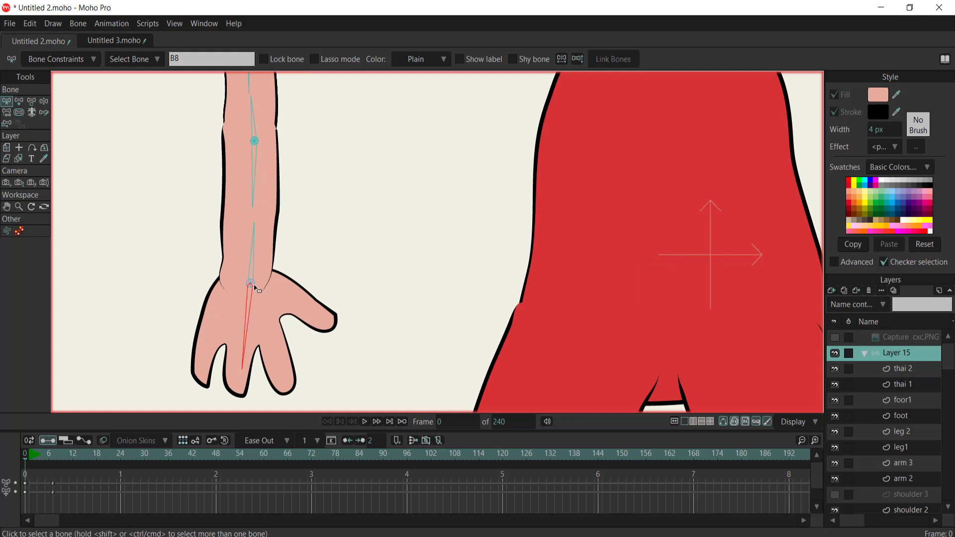
{"action": "left_click", "coordinate": [252, 284]}
{"action": "left_click", "coordinate": [256, 178]}
{"action": "left_click", "coordinate": [189, 60]}
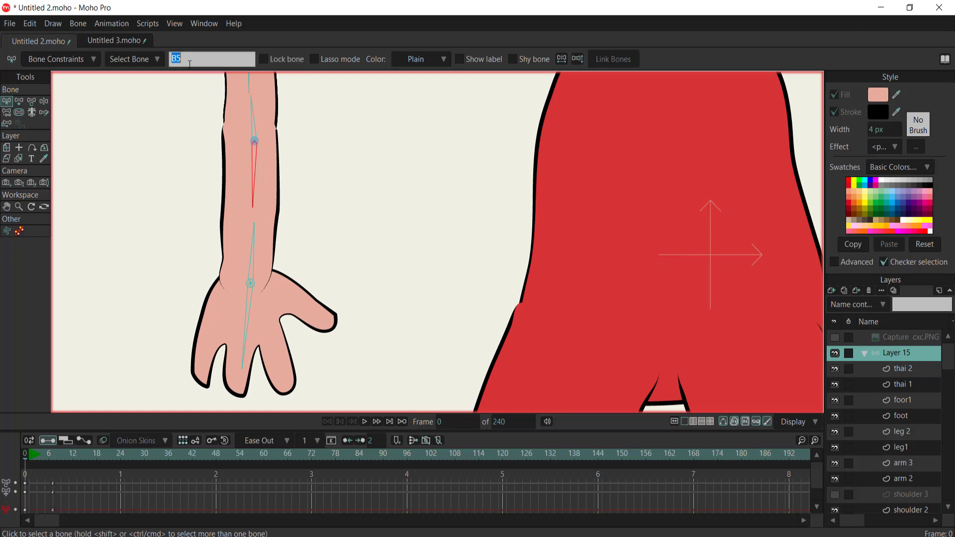
{"action": "left_click", "coordinate": [62, 60]}
{"action": "left_click", "coordinate": [92, 173]}
{"action": "left_click", "coordinate": [106, 255]}
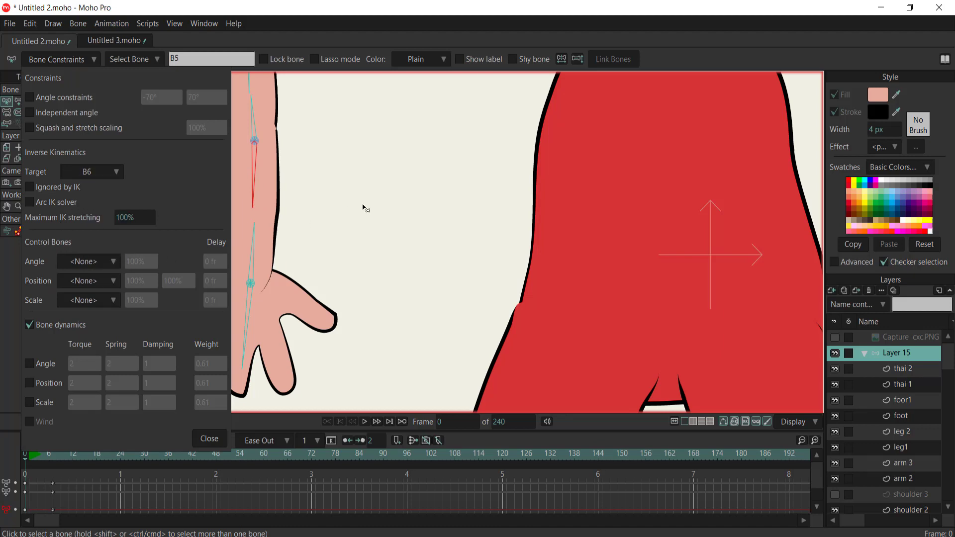
{"action": "left_click", "coordinate": [209, 439]}
Step: Set the inverse kinematics target of lower forearm bone B7 to B3 and close the bone constraints
{"action": "scroll", "coordinate": [247, 203], "scroll_direction": "down", "scroll_amount": 2}
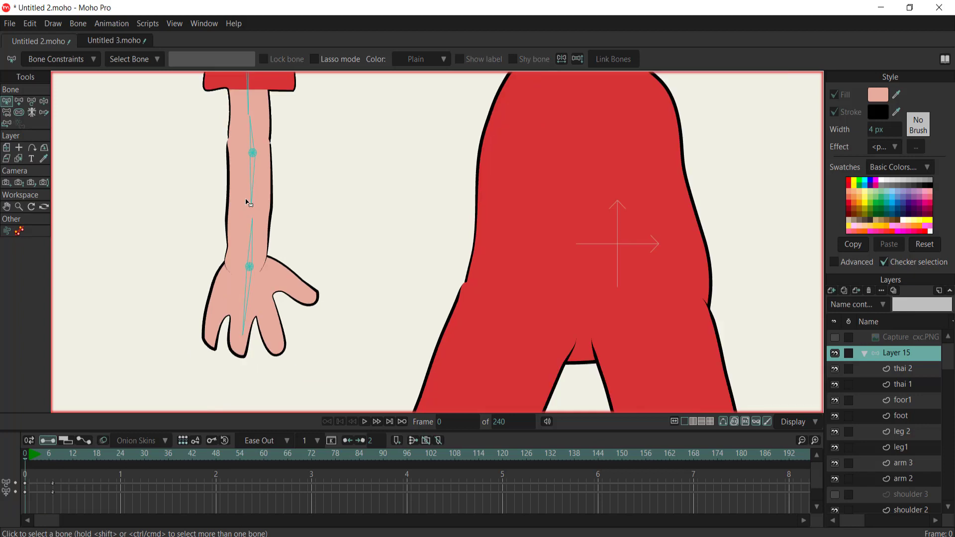
{"action": "scroll", "coordinate": [253, 186], "scroll_direction": "down", "scroll_amount": 2}
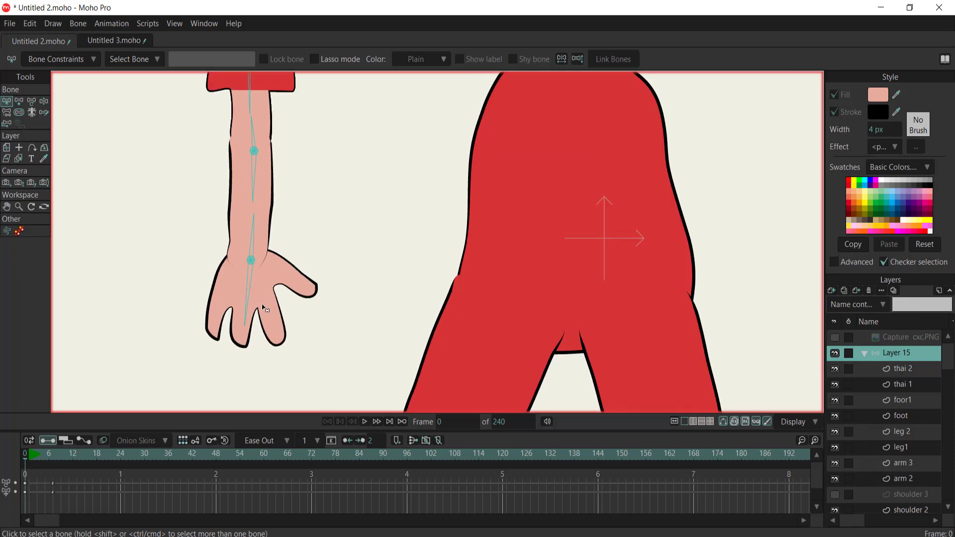
{"action": "left_click", "coordinate": [255, 243]}
{"action": "left_click", "coordinate": [257, 155]}
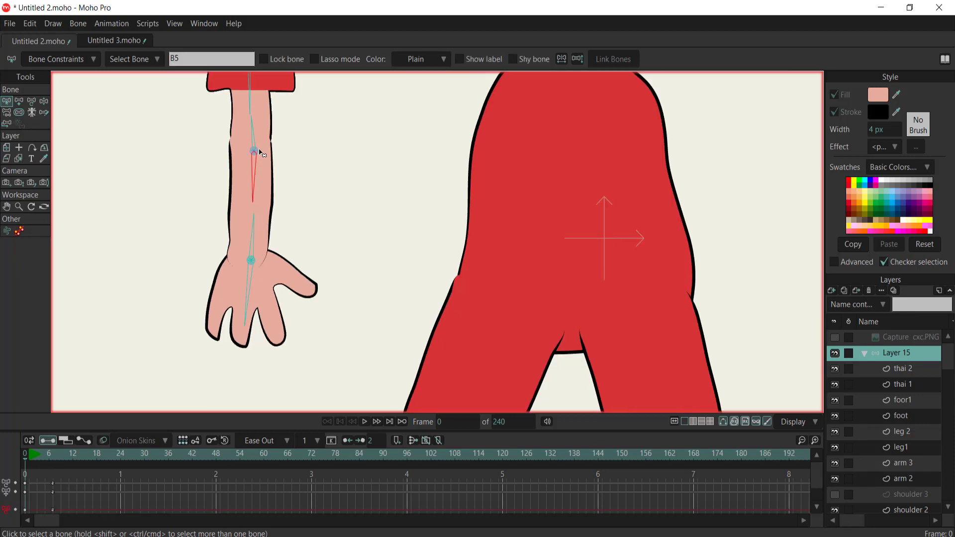
{"action": "left_click", "coordinate": [256, 243]}
{"action": "left_click", "coordinate": [70, 60]}
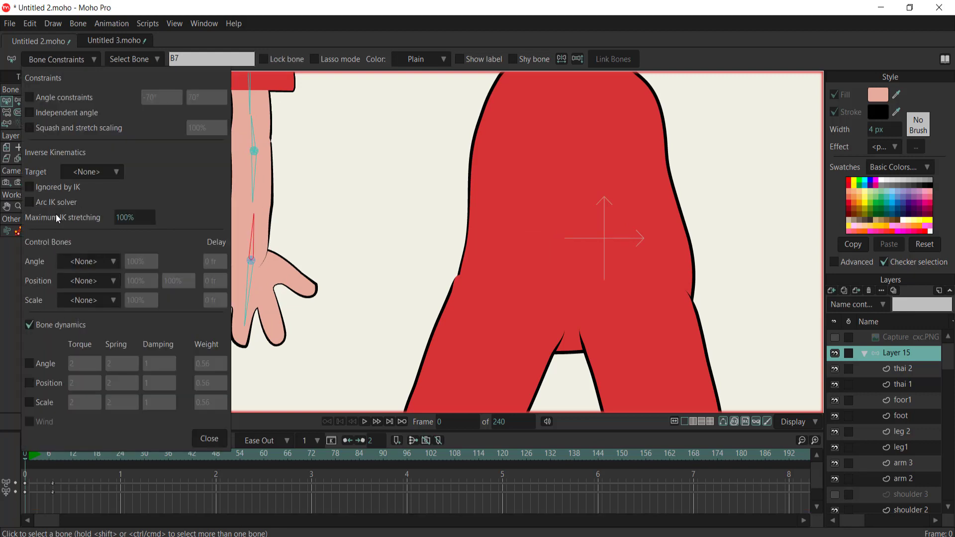
{"action": "left_click", "coordinate": [79, 175]}
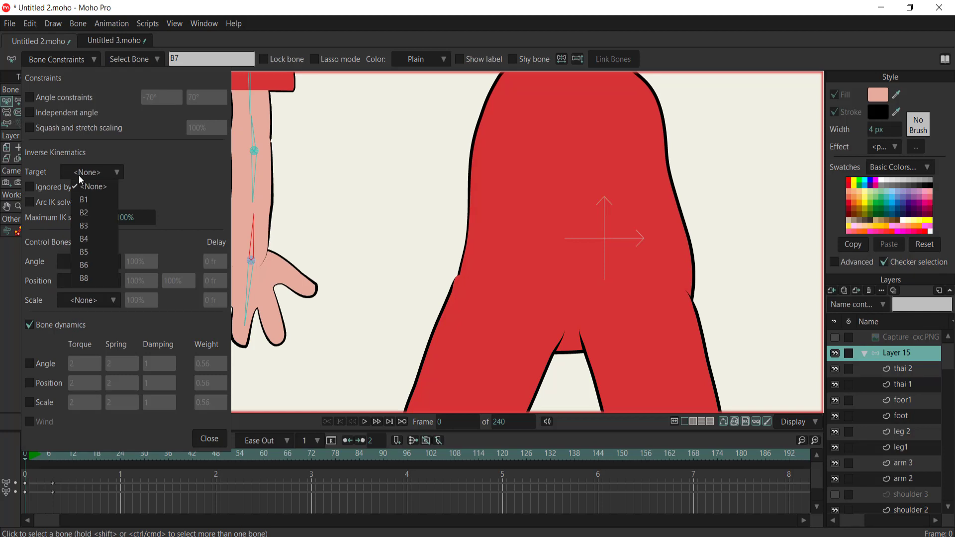
{"action": "left_click", "coordinate": [88, 226]}
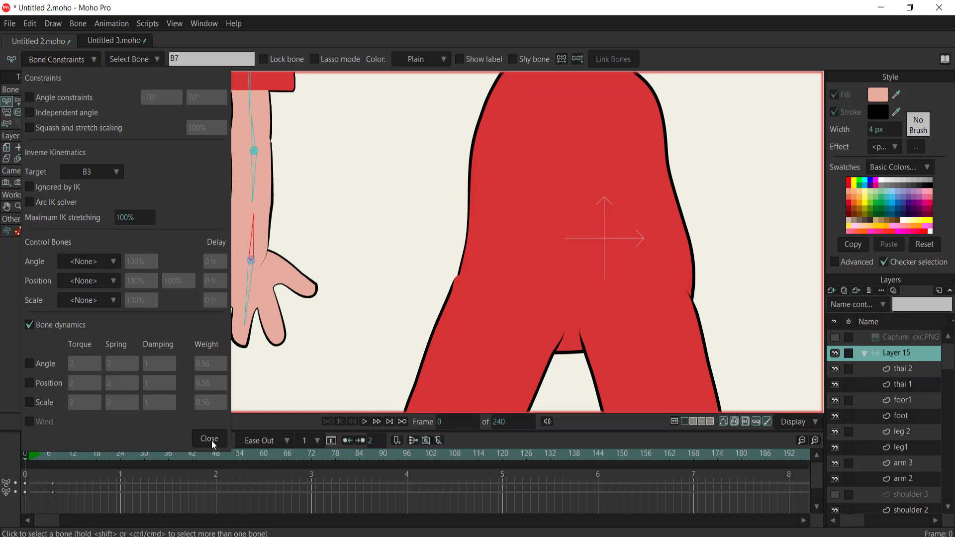
{"action": "left_click", "coordinate": [211, 441]}
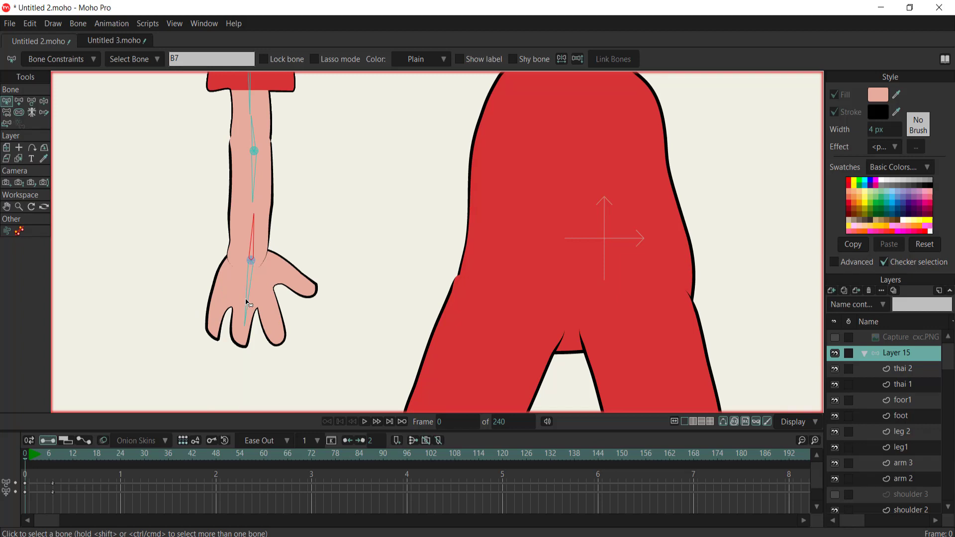
Step: Test the forearm bones at frame 7 by pulling them down with the Manipulate Bones tool
{"action": "scroll", "coordinate": [266, 225], "scroll_direction": "down", "scroll_amount": 1}
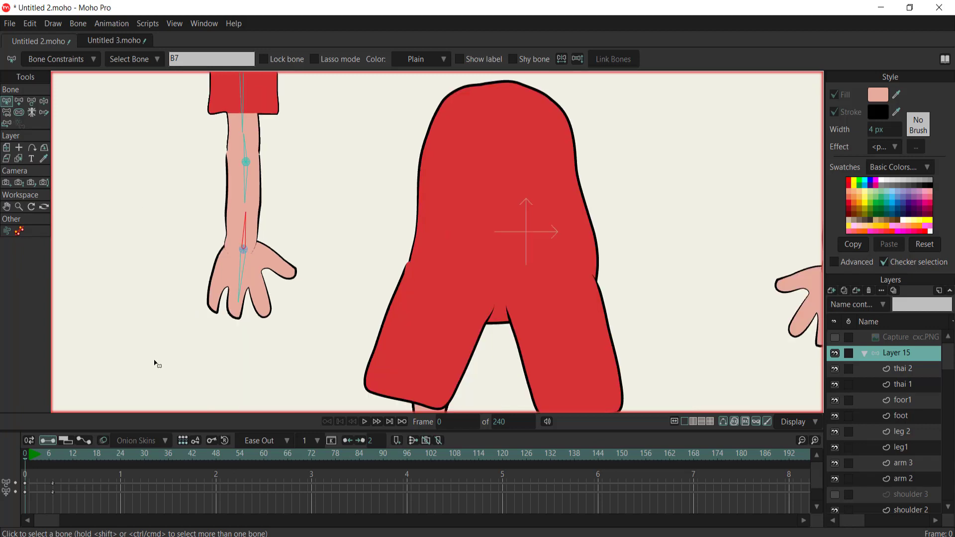
{"action": "left_click", "coordinate": [52, 458]}
{"action": "left_click", "coordinate": [30, 101]}
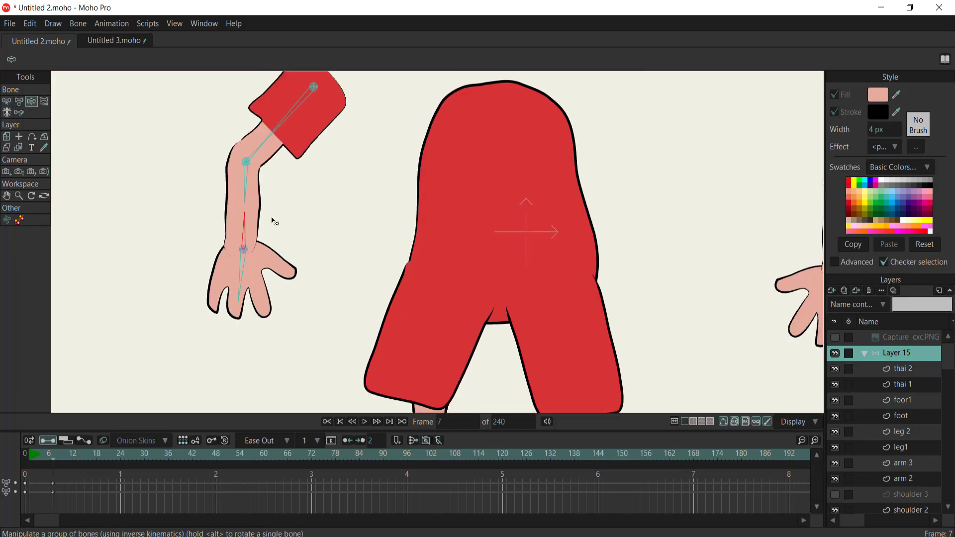
{"action": "mouse_move", "coordinate": [246, 162]}
{"action": "left_mouse_down"}
{"action": "mouse_move", "coordinate": [226, 166]}
{"action": "mouse_move", "coordinate": [207, 156]}
{"action": "mouse_move", "coordinate": [236, 157]}
{"action": "mouse_move", "coordinate": [136, 120]}
{"action": "mouse_move", "coordinate": [213, 96]}
{"action": "mouse_move", "coordinate": [309, 228]}
{"action": "mouse_move", "coordinate": [249, 188]}
{"action": "left_mouse_up"}
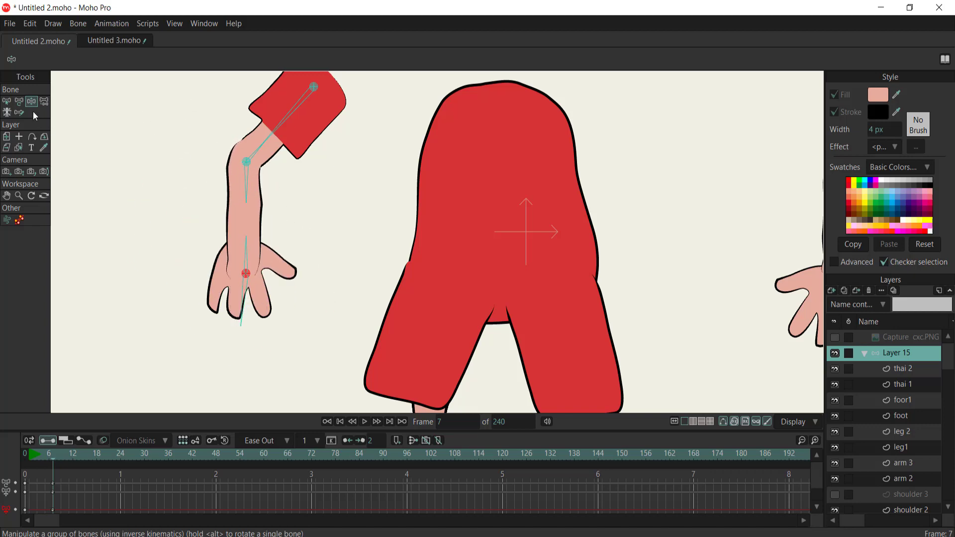
Step: Try moving the elbow joint away from the body at frame 7 with the Transform Bone tool and undo the moves
{"action": "left_click", "coordinate": [19, 101]}
{"action": "left_click", "coordinate": [246, 162]}
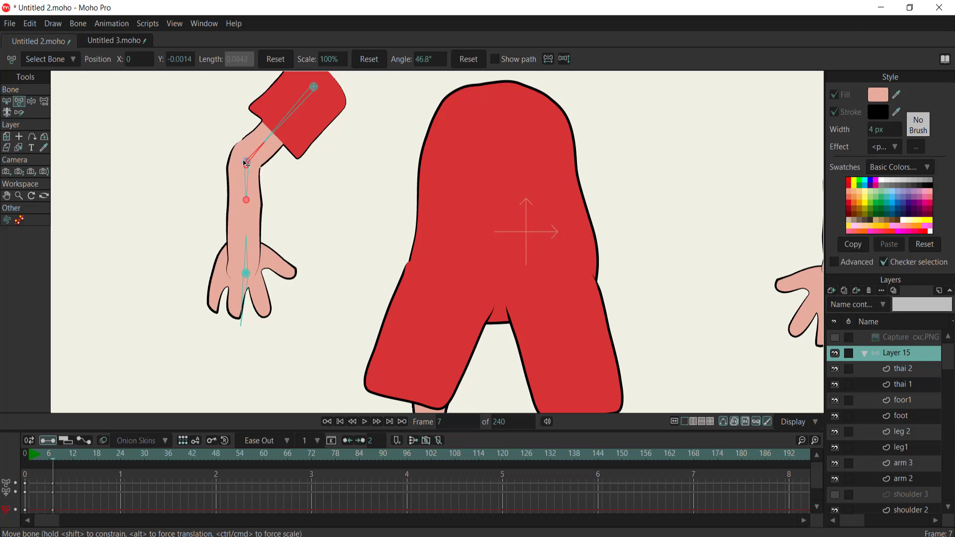
{"action": "left_click_drag", "start_coordinate": [245, 164], "coordinate": [235, 169]}
{"action": "left_click", "coordinate": [245, 164]}
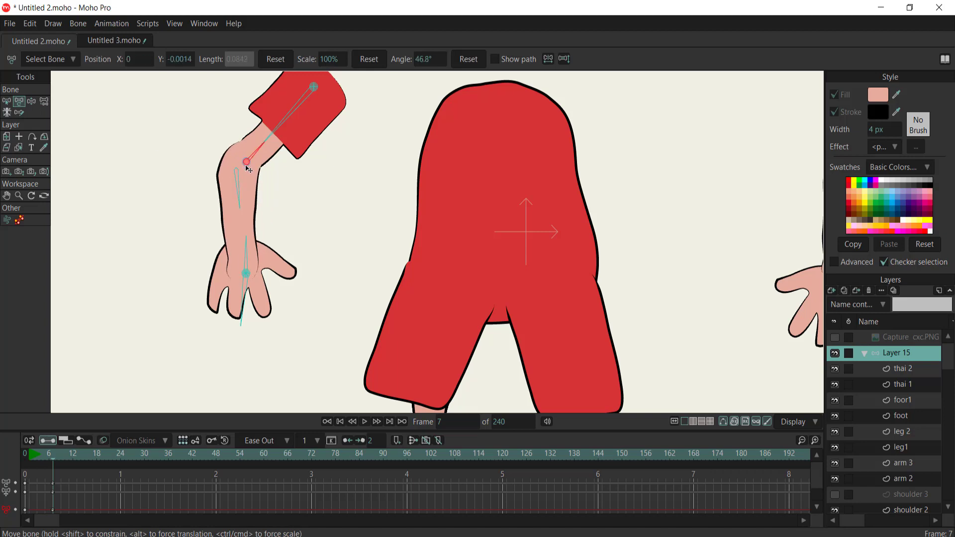
{"action": "key", "text": "ctrl+z"}
{"action": "key", "text": "ctrl+z"}
{"action": "key", "text": "ctrl+z"}
{"action": "scroll", "coordinate": [245, 162], "scroll_direction": "up", "scroll_amount": 4}
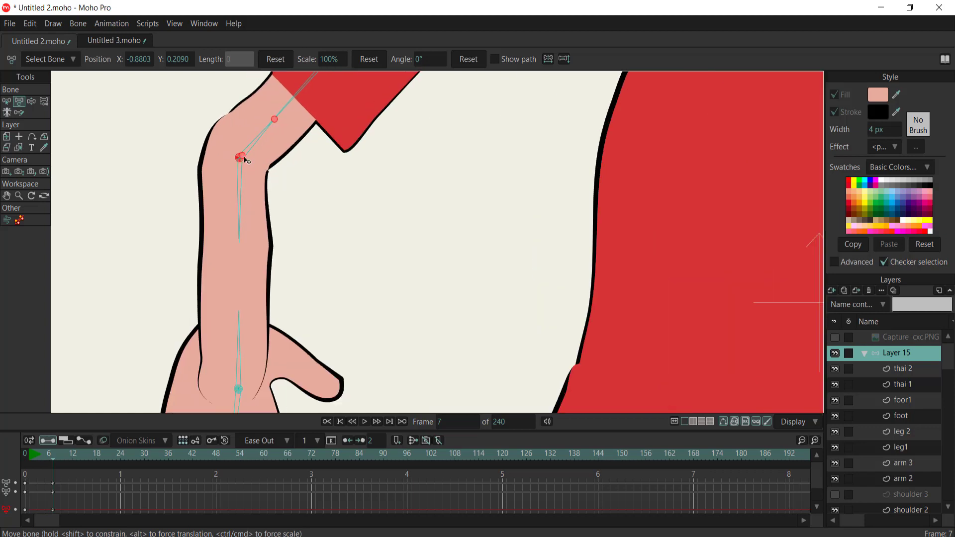